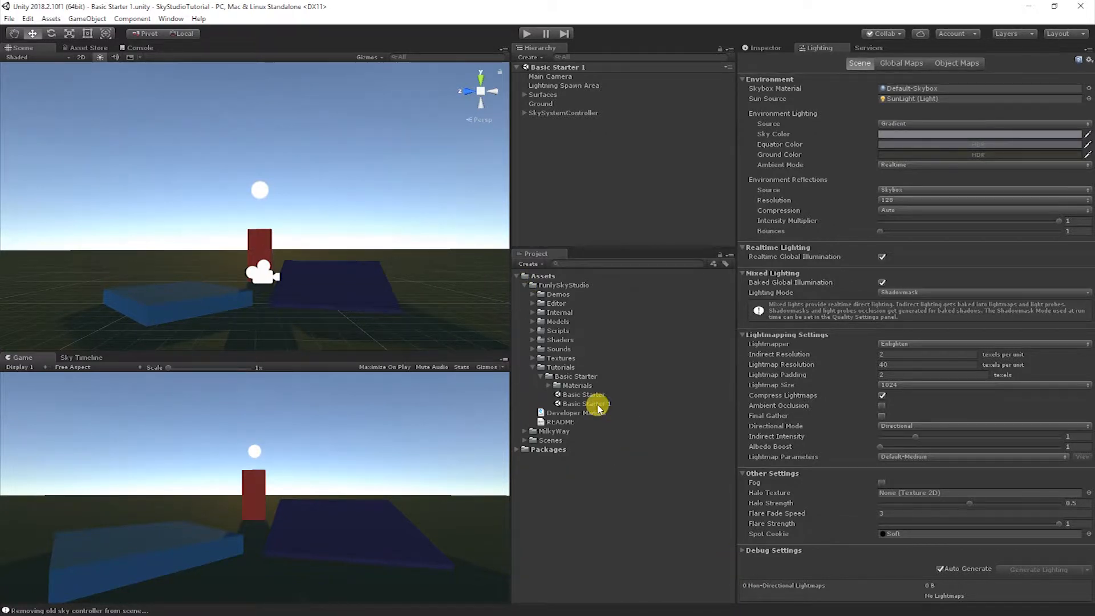
Step: Create a new sky system in the Basic Starter 1 scene from the 3D preset Blue Sky - Light Clouds
click(594, 404)
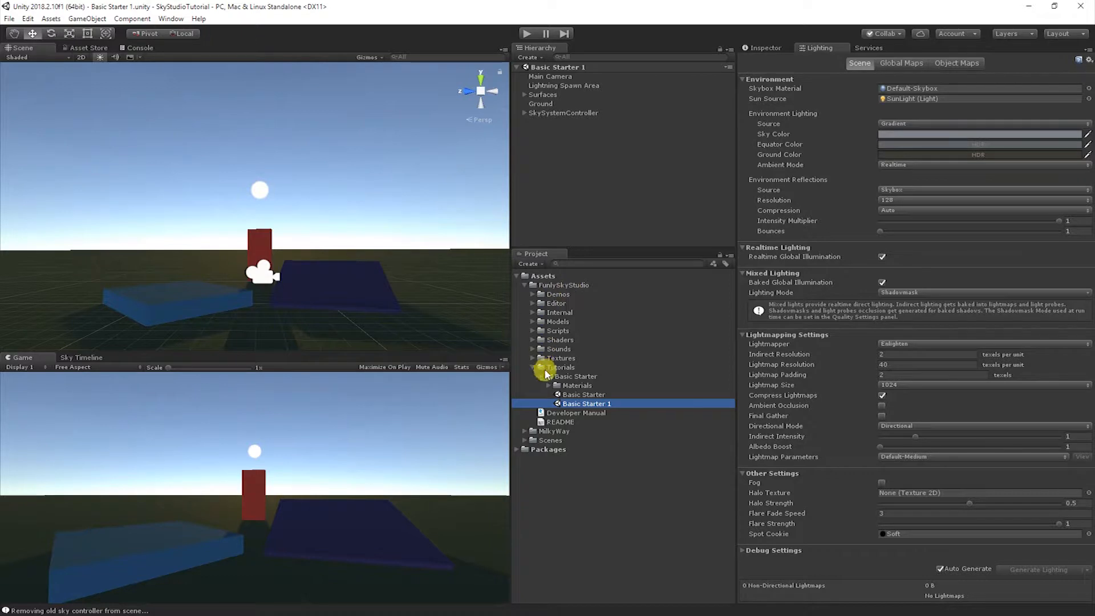
click(557, 367)
click(588, 404)
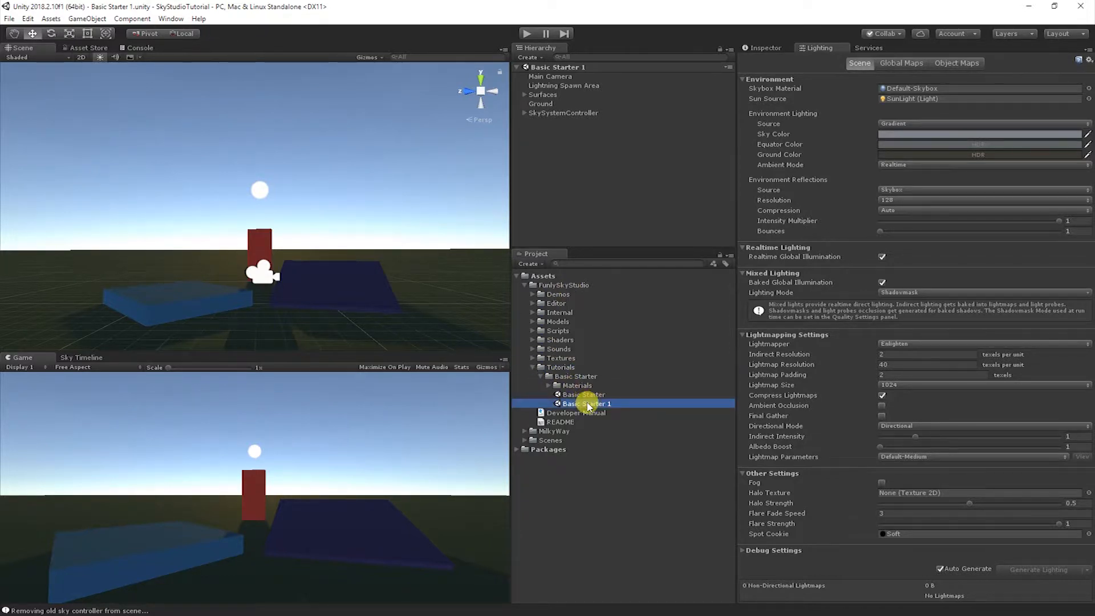
click(171, 19)
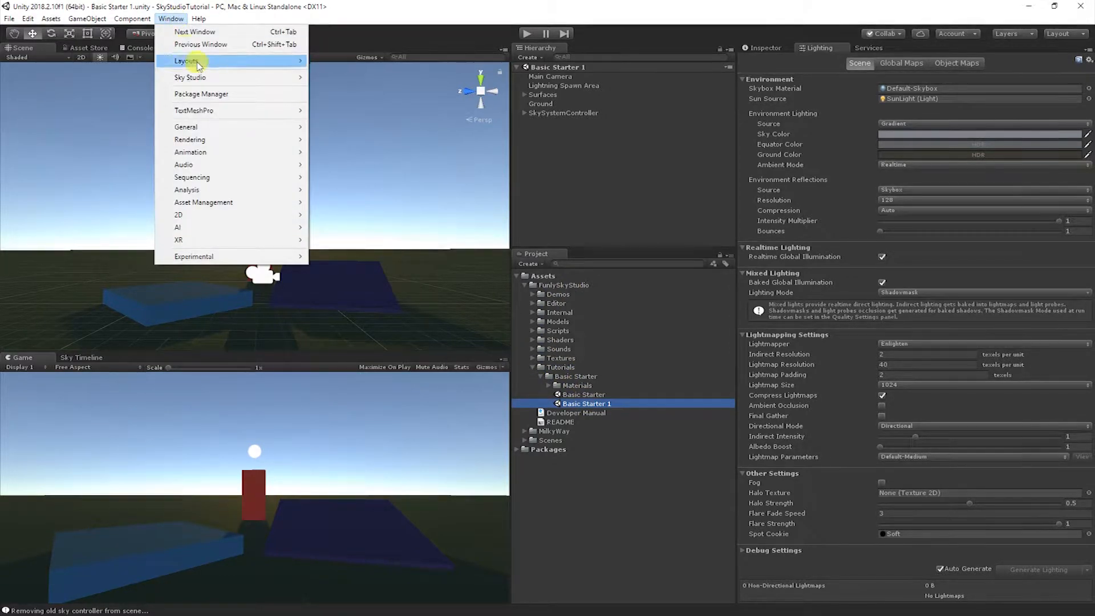
mouse_move(212, 80)
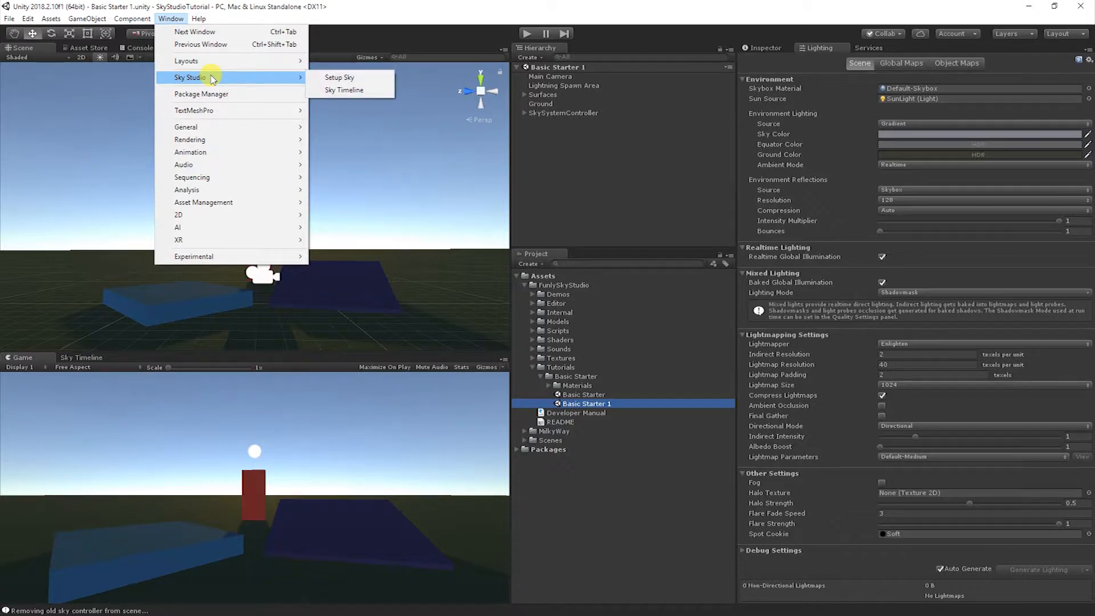
click(336, 78)
click(728, 132)
mouse_move(728, 145)
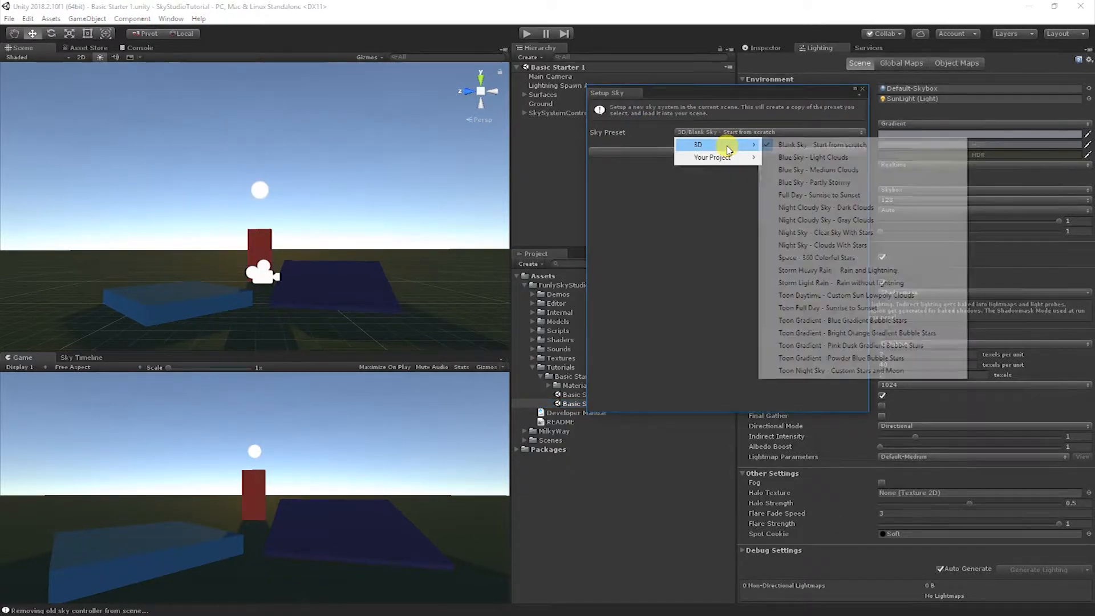
click(844, 159)
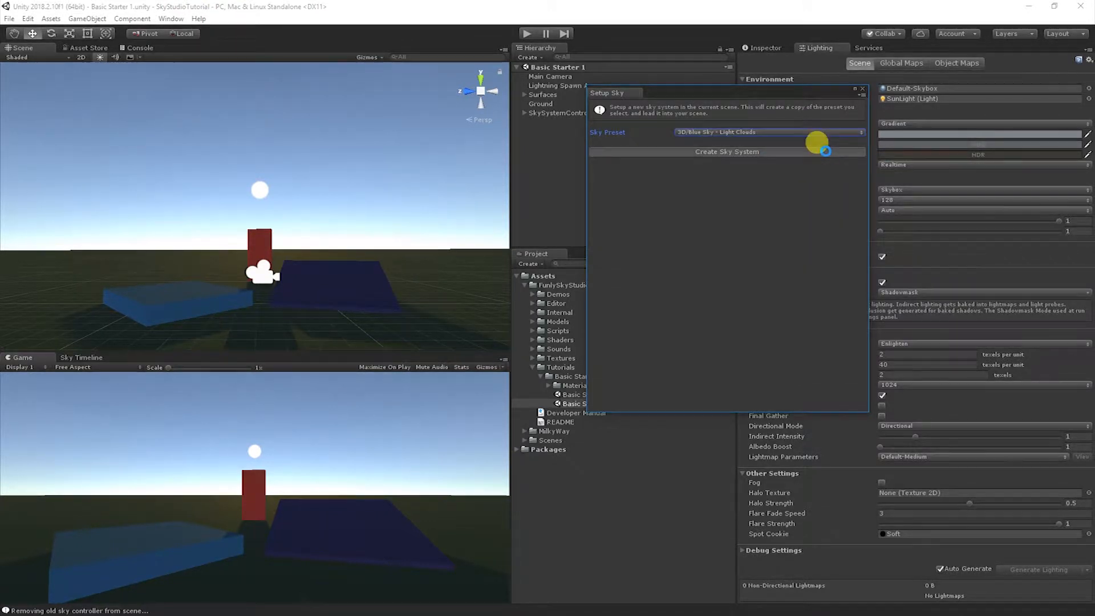
click(825, 151)
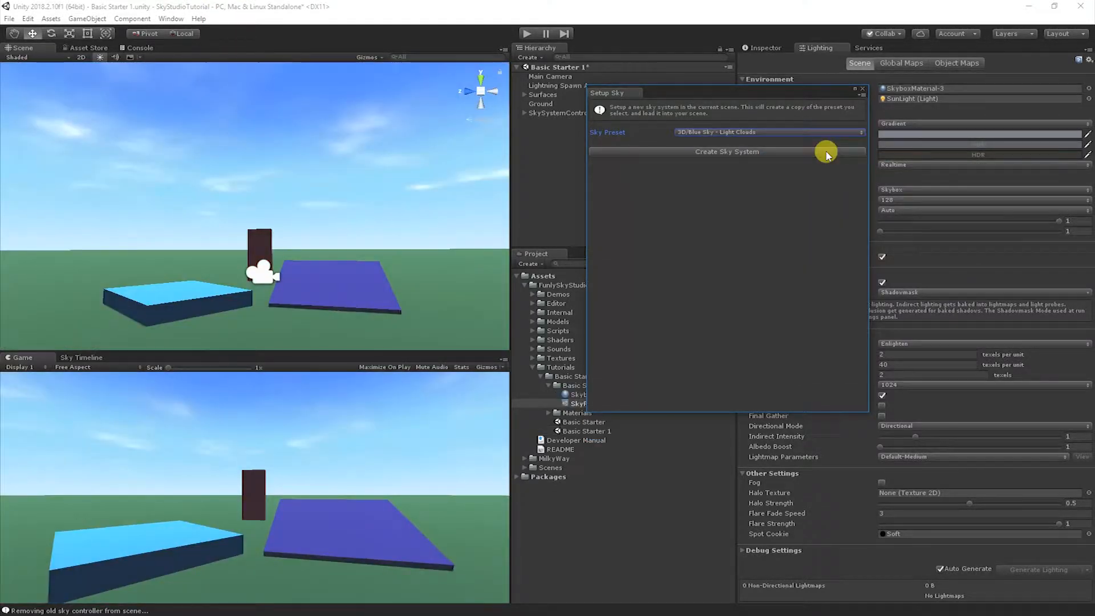
click(862, 89)
Step: Open the sky profile assigned to SkySystemController and set the sun's vertical position to 0.49
alt+drag(256, 137, 249, 119)
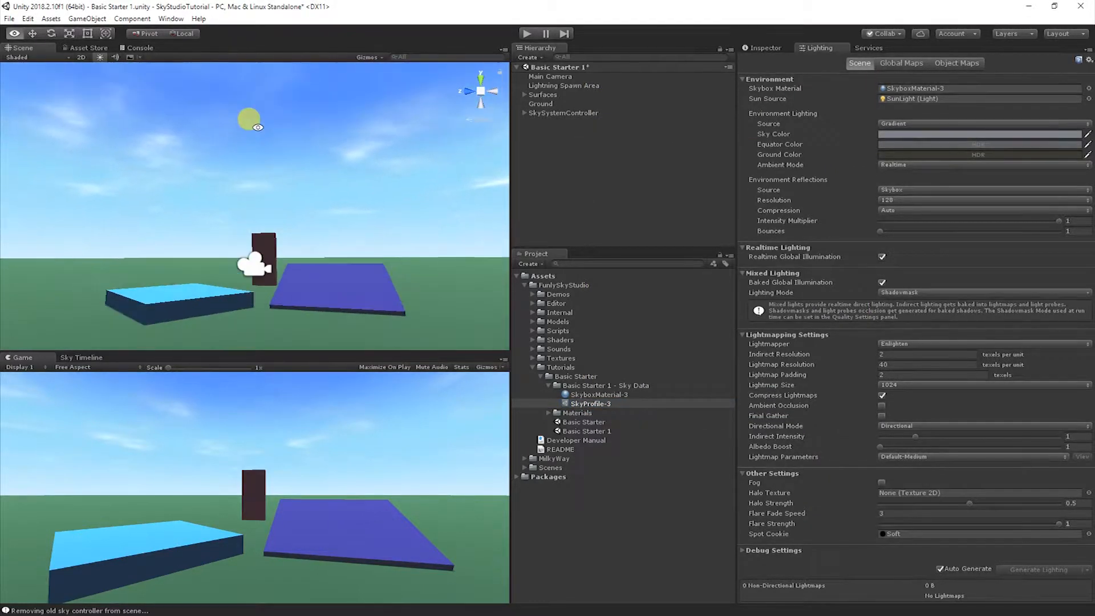
alt+drag(280, 161, 335, 217)
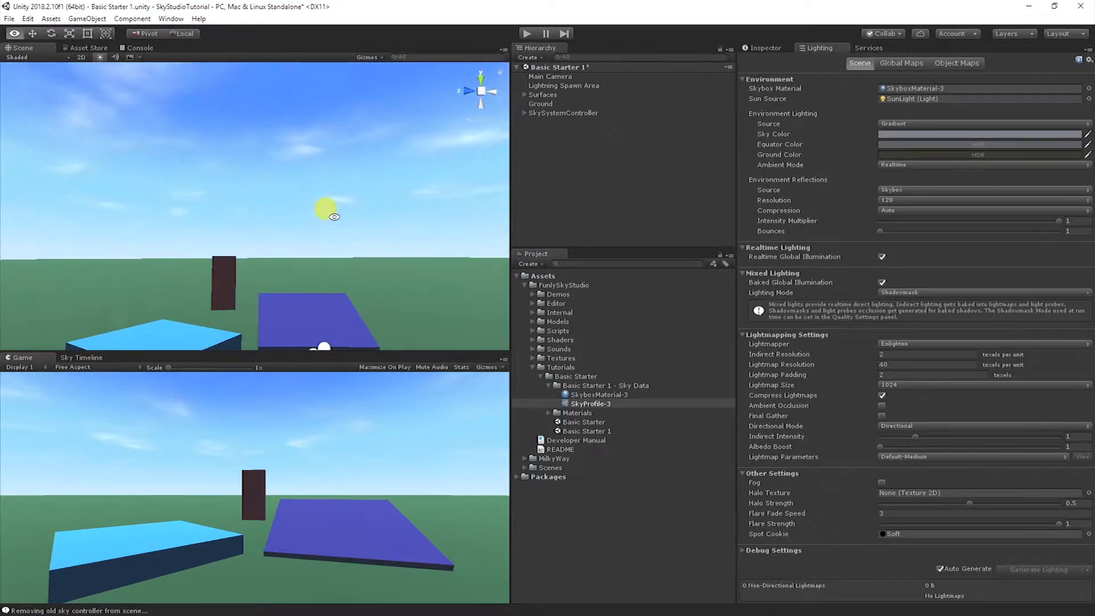
click(568, 113)
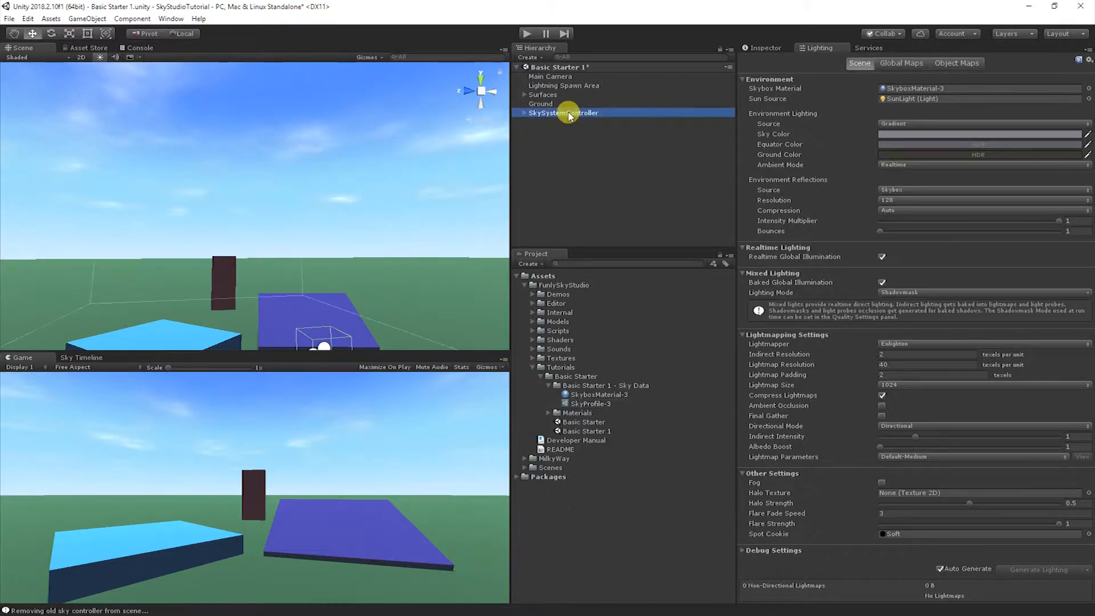
double_click(672, 114)
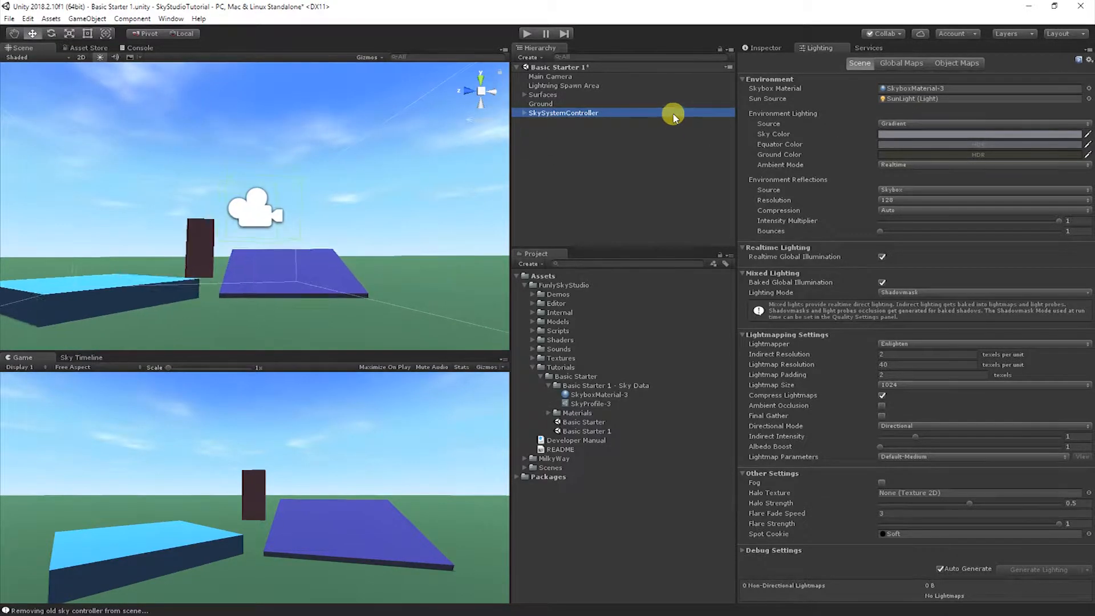
click(770, 49)
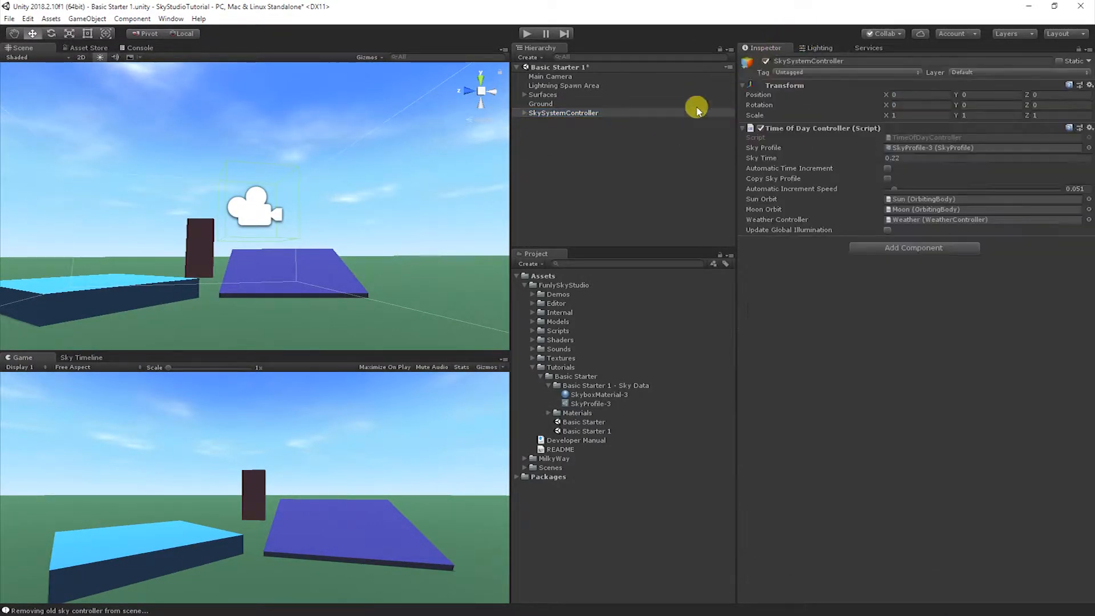
double_click(917, 150)
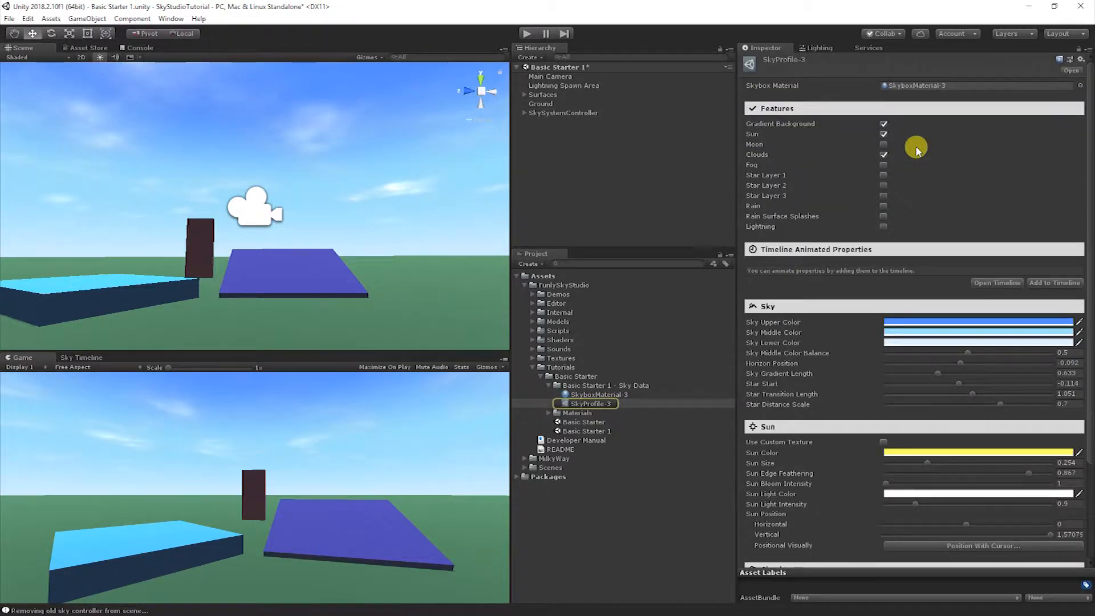
scroll(810, 425, down, 4)
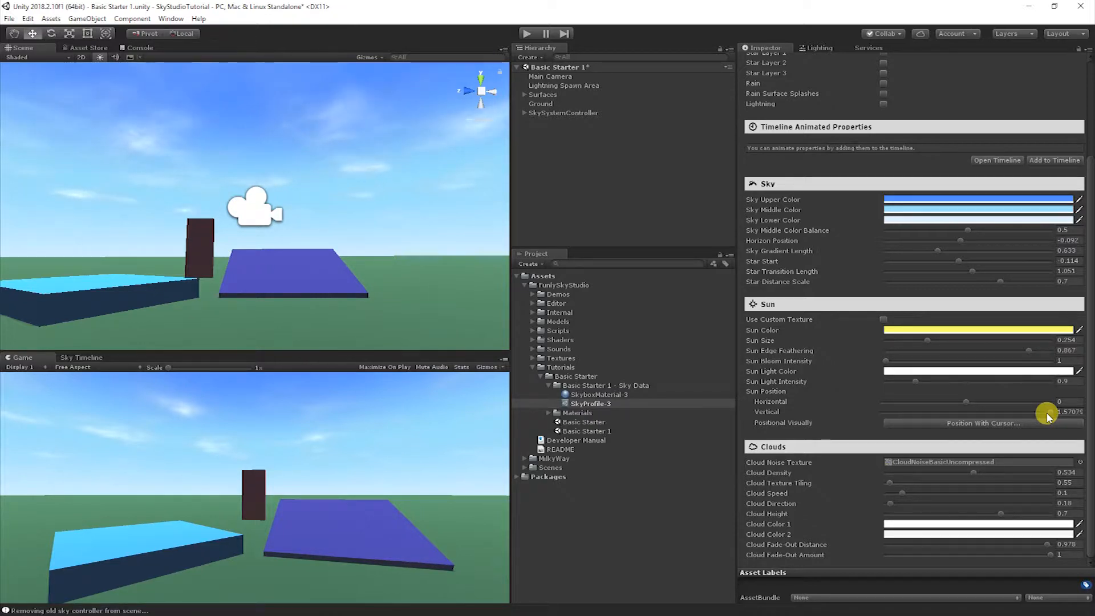
drag(1051, 415, 992, 425)
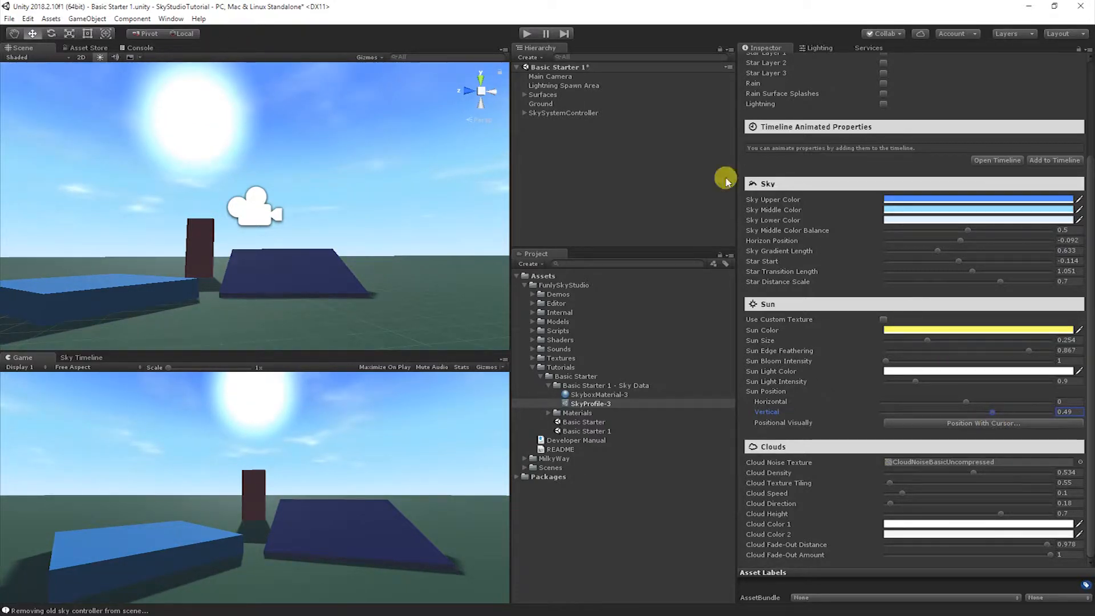
Step: Switch the SunLight's shadow type to No Shadows and back to Soft Shadows
click(534, 114)
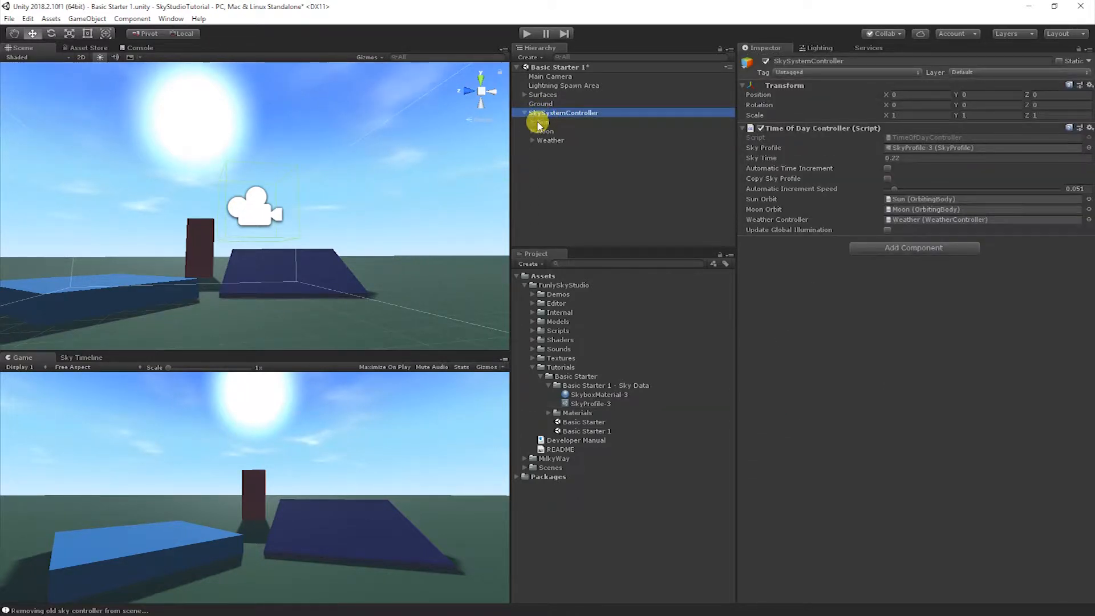
click(556, 132)
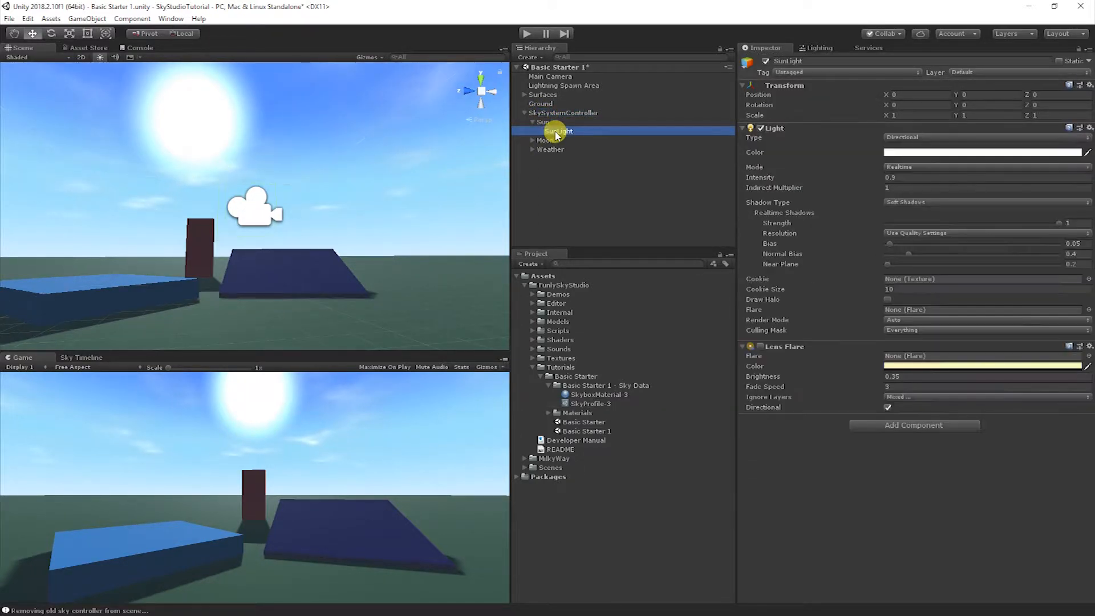
click(926, 203)
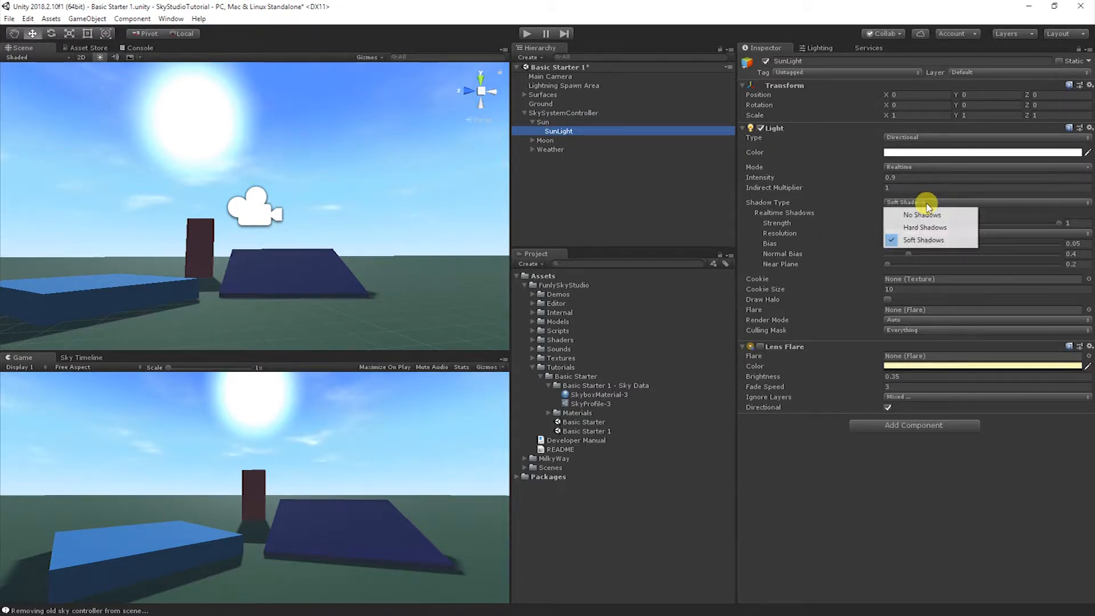
click(927, 216)
click(919, 203)
click(923, 240)
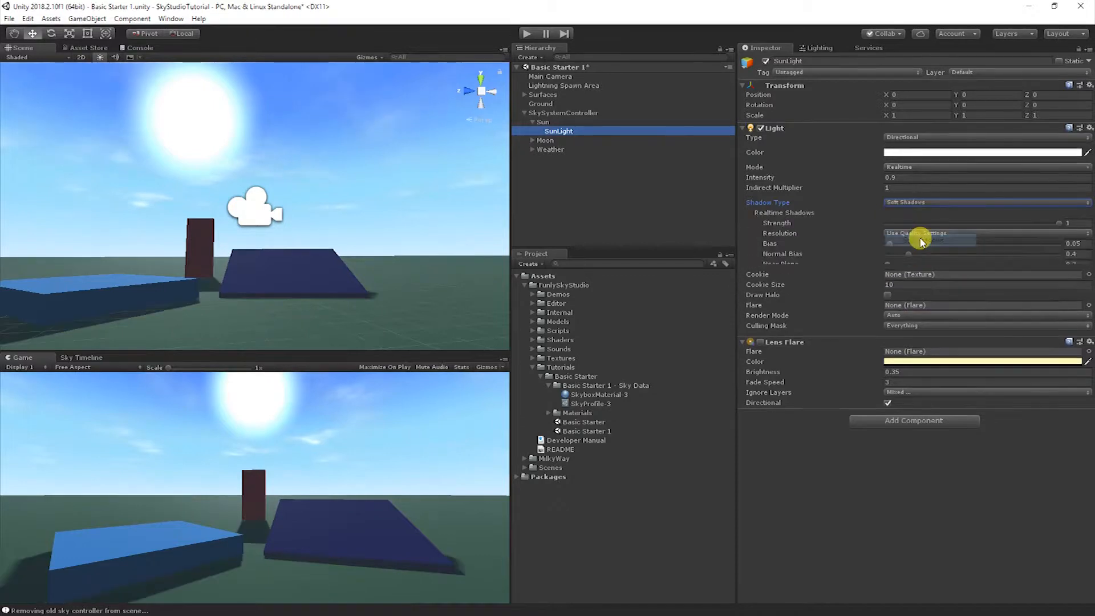
click(532, 122)
Step: Reopen the sky profile from SkySystemController and set Sun Edge Feathering to 0.957 and Sun Size to 0.185
click(573, 112)
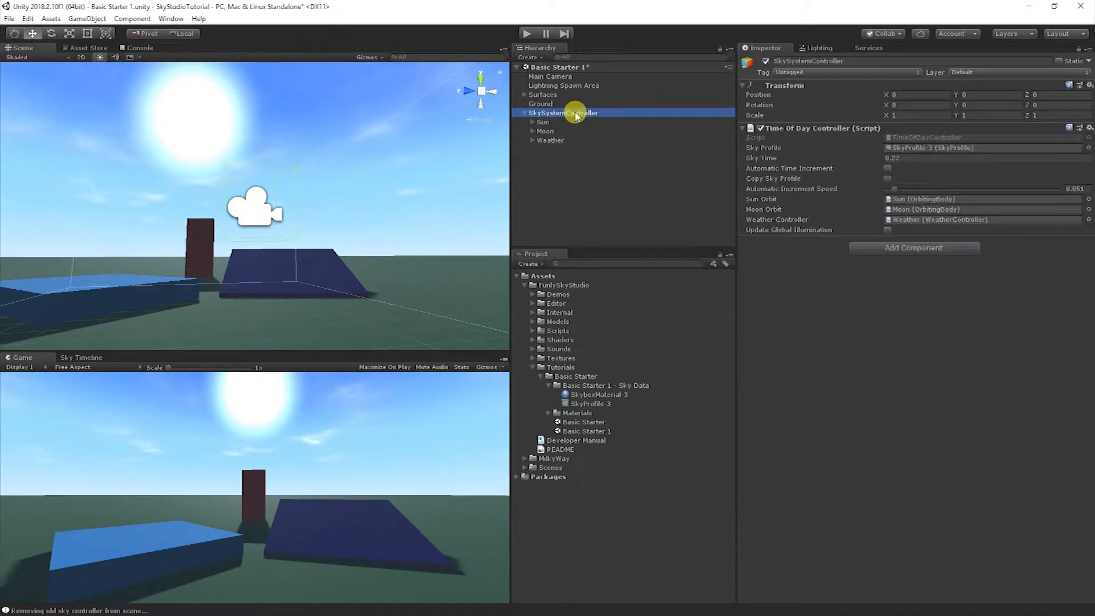
double_click(951, 148)
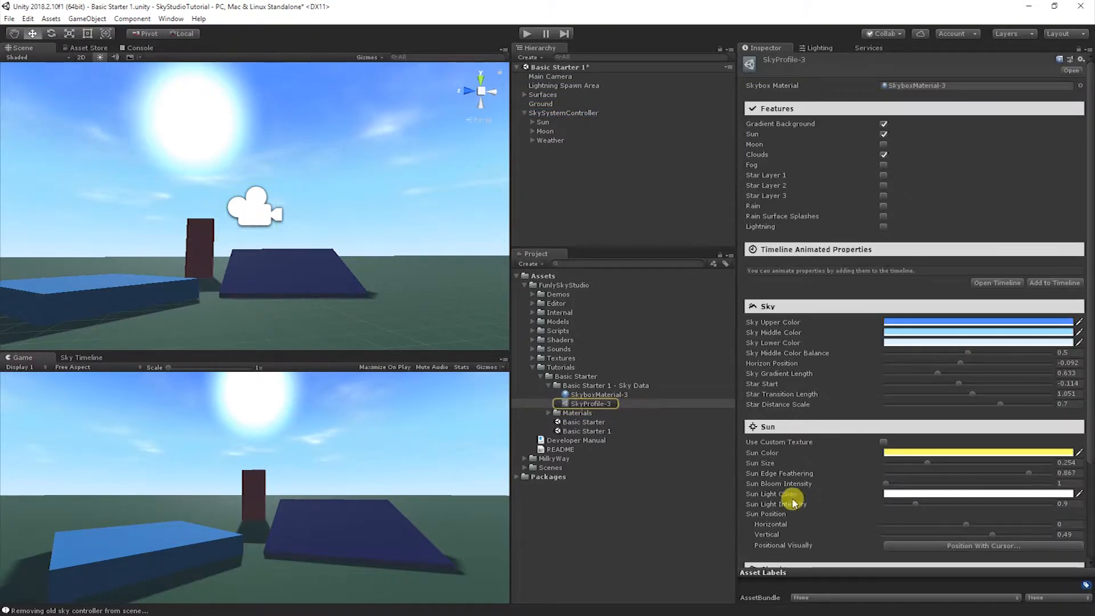
scroll(798, 484, down, 2)
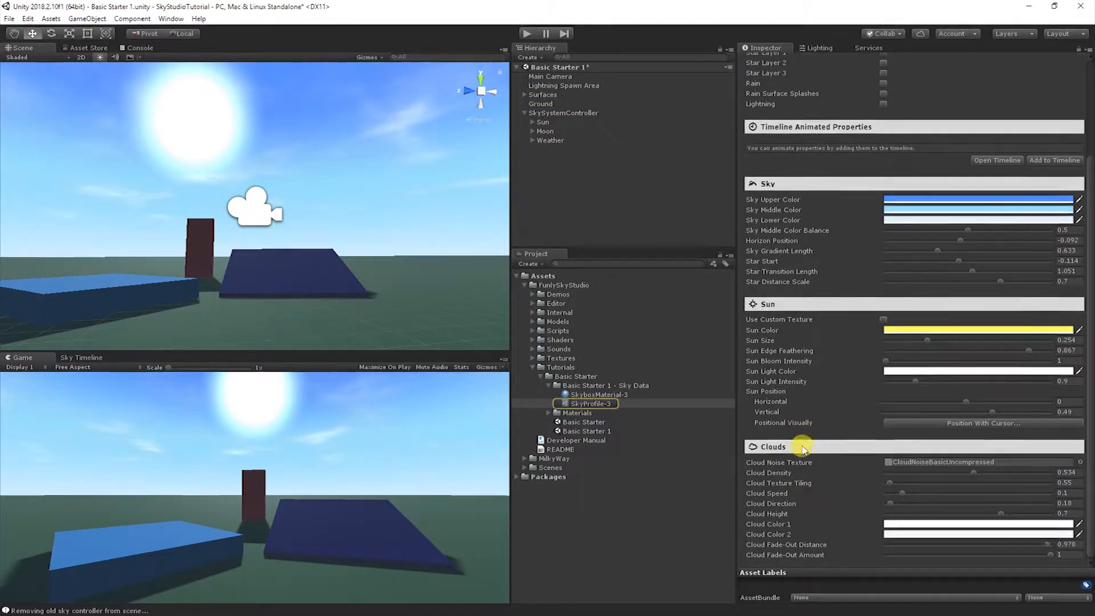
scroll(795, 365, up, 3)
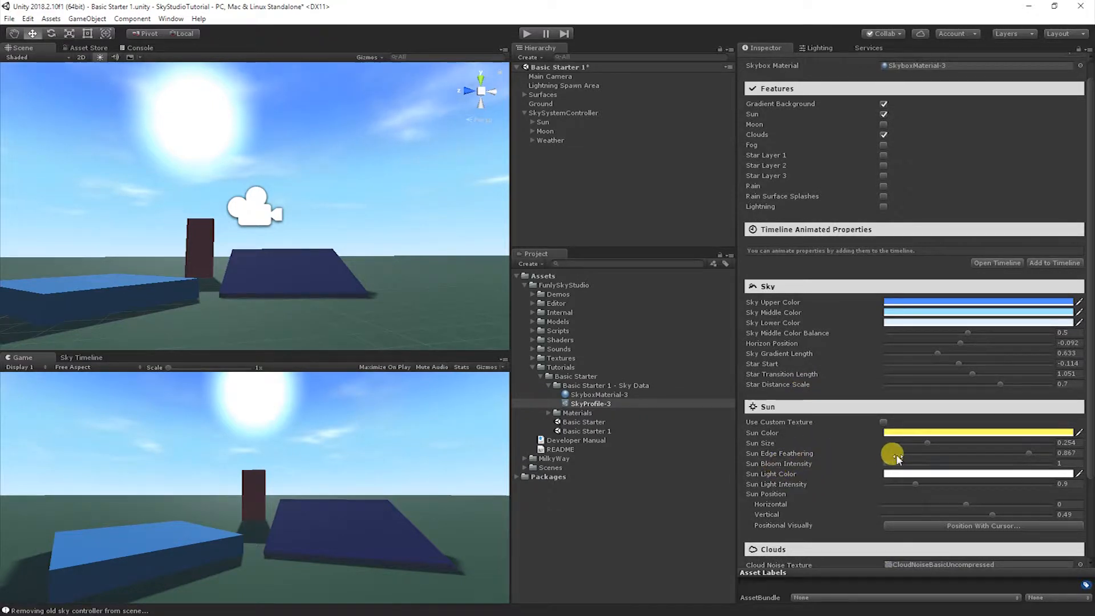
drag(1026, 453, 1045, 478)
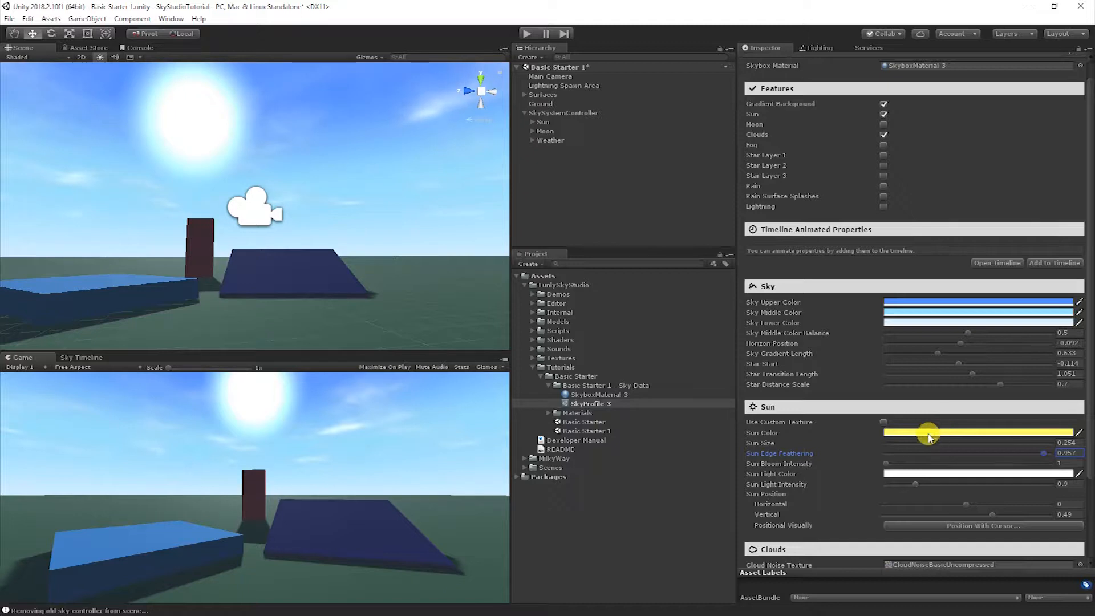
mouse_move(926, 442)
mouse_down()
mouse_move(899, 444)
mouse_move(936, 444)
mouse_move(886, 452)
mouse_move(915, 456)
mouse_up()
alt+drag(411, 258, 363, 232)
mouse_move(355, 169)
alt+mouse_down()
mouse_move(362, 162)
mouse_move(347, 183)
mouse_move(347, 164)
alt+mouse_up()
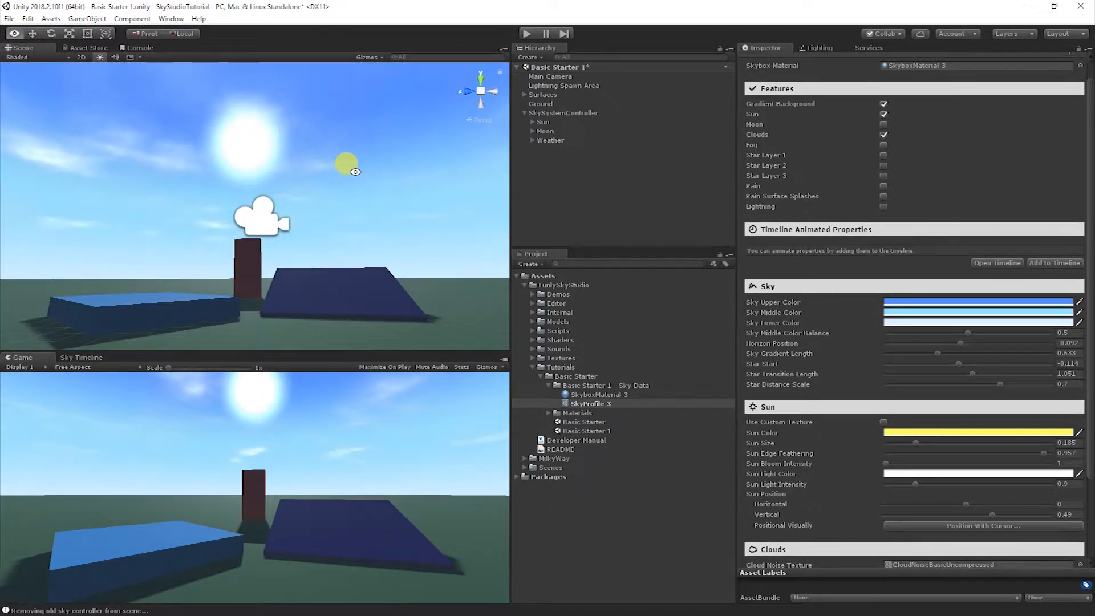
Step: Enable a custom texture for the sun and assign the Toon Sun Transparent - 1 texture
click(884, 423)
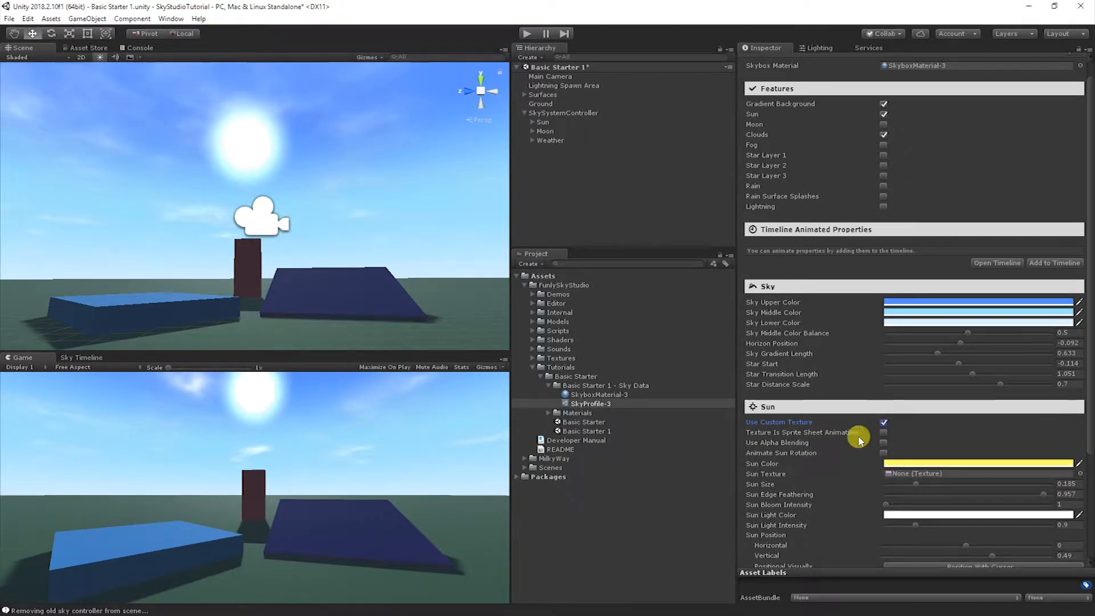
click(1080, 474)
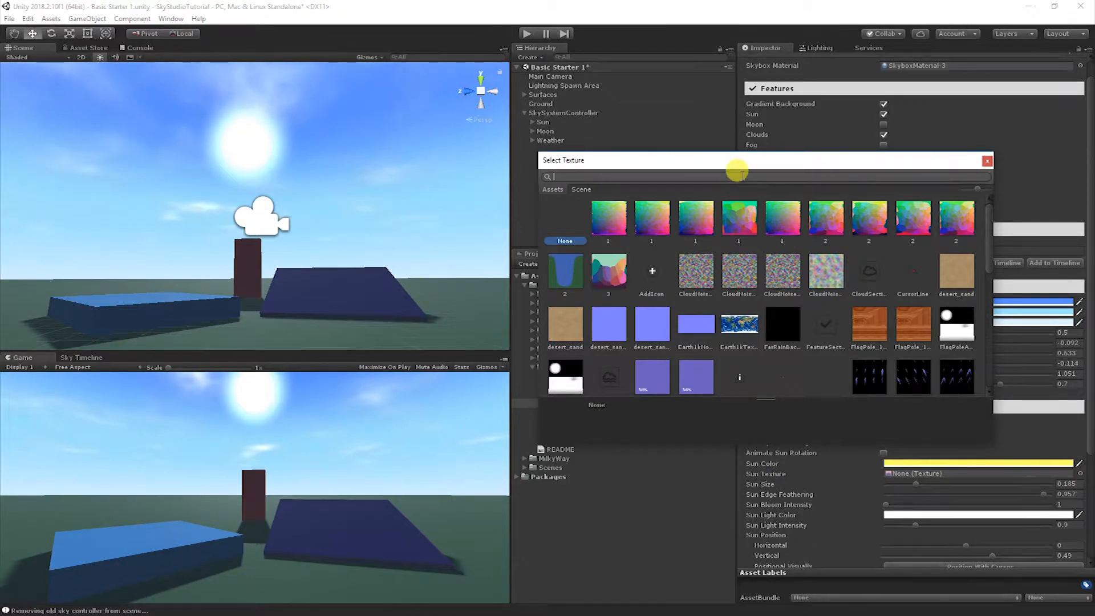
text(sun)
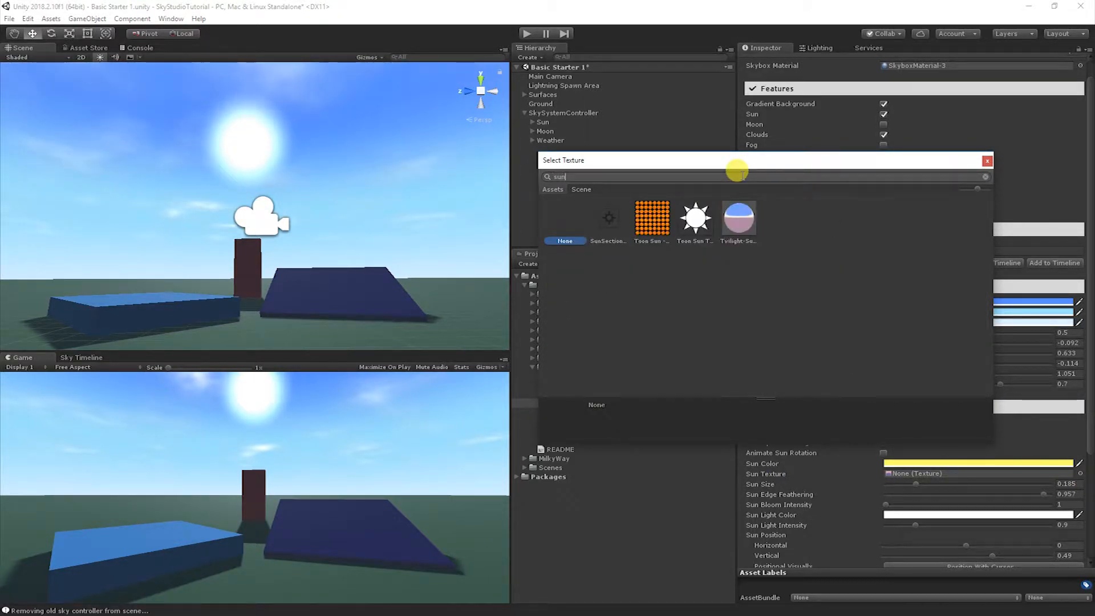
double_click(695, 219)
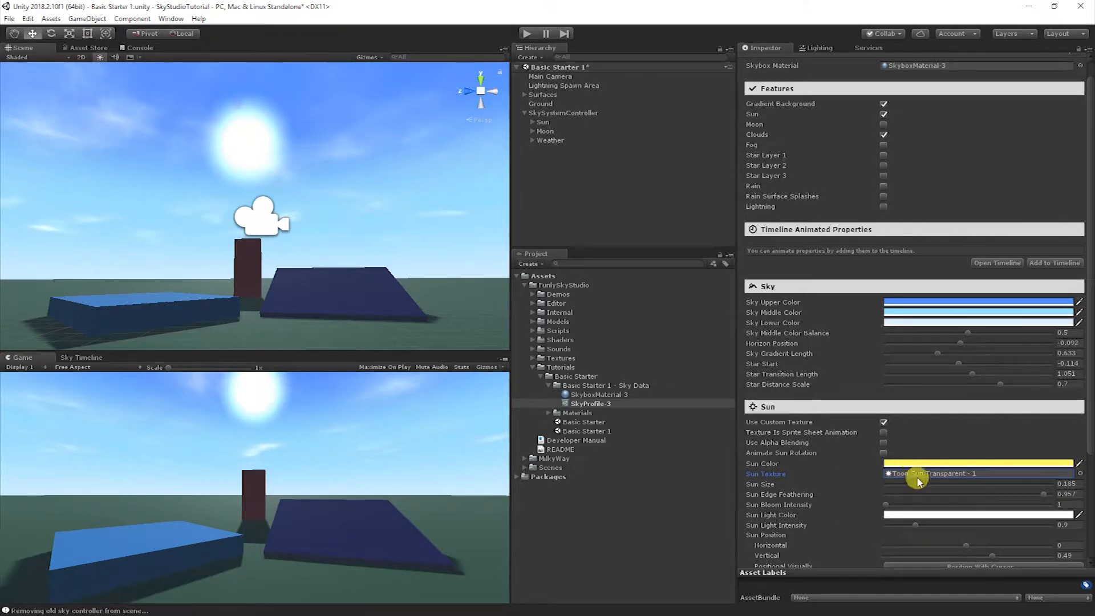
Step: Refine the textured sun with alpha blending enabled, Sun Edge Feathering at 0.0001 and Sun Size at 0.223
click(782, 444)
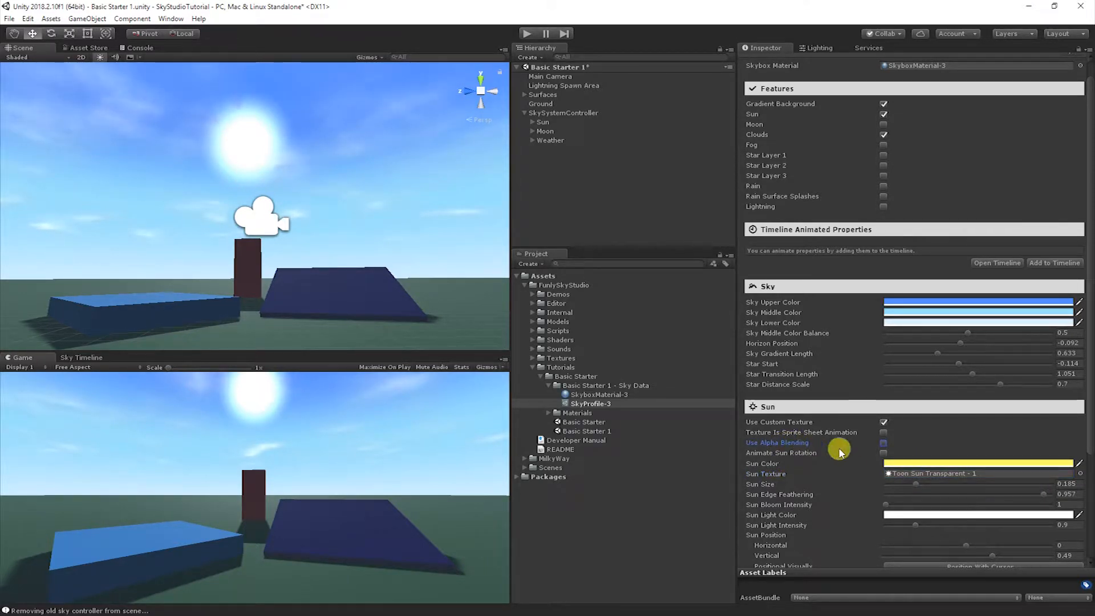
click(884, 443)
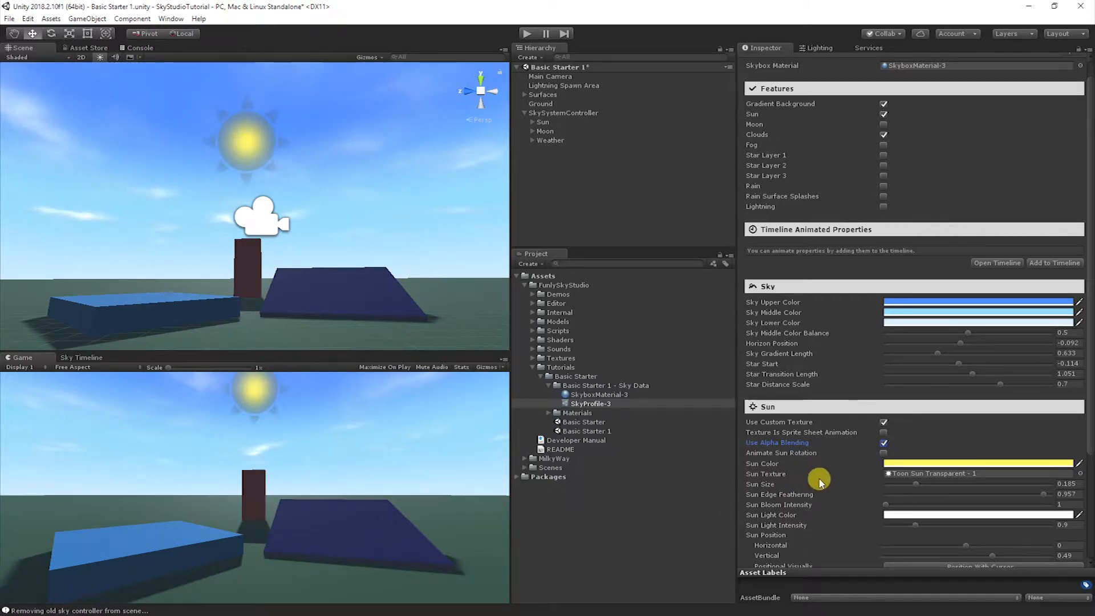
drag(1043, 495, 861, 509)
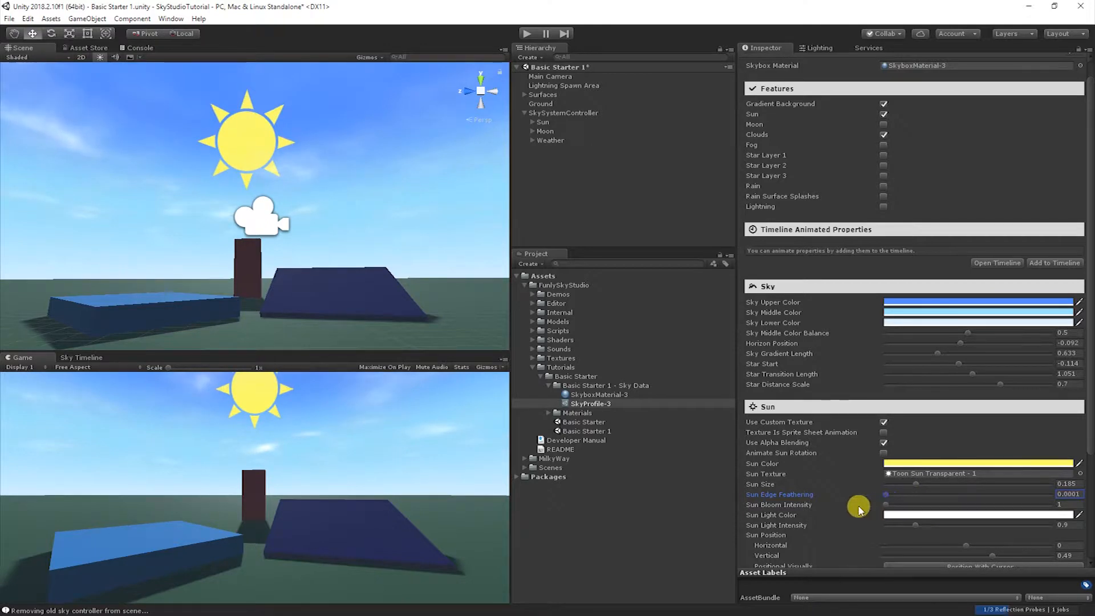
drag(907, 483, 922, 484)
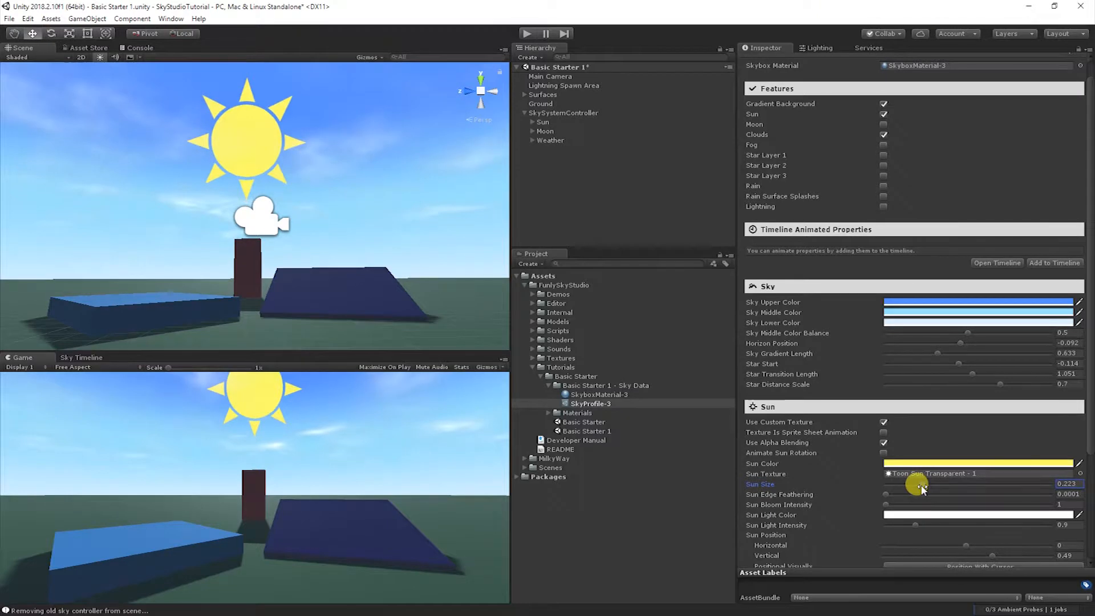
Step: Enable the sun's rotation animation and set its rotation speed to 0.79
click(883, 454)
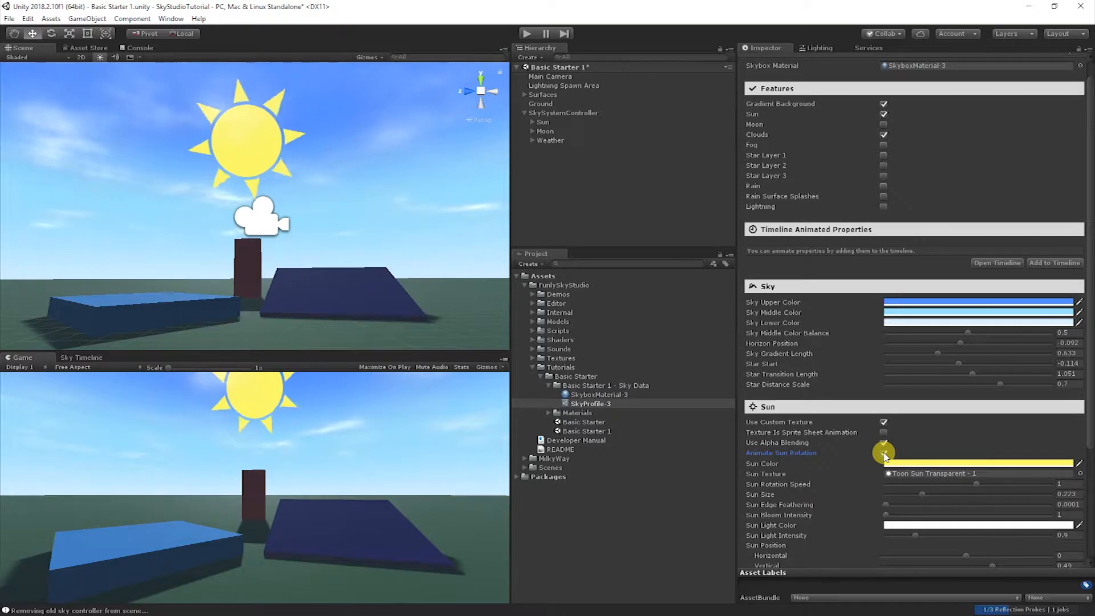
click(976, 486)
drag(977, 484, 972, 488)
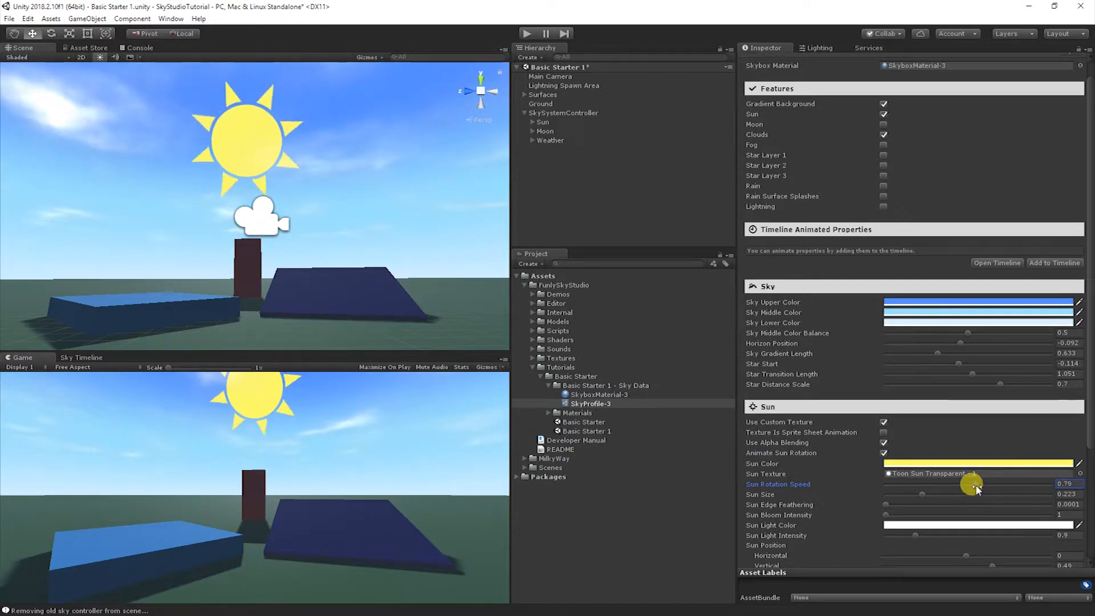
Step: Set the Sun Rotation Speed to -0.25 and replace the sun texture with Toon Sun - Sprite Sheet
mouse_move(972, 488)
mouse_down()
mouse_move(994, 487)
mouse_move(967, 491)
mouse_up()
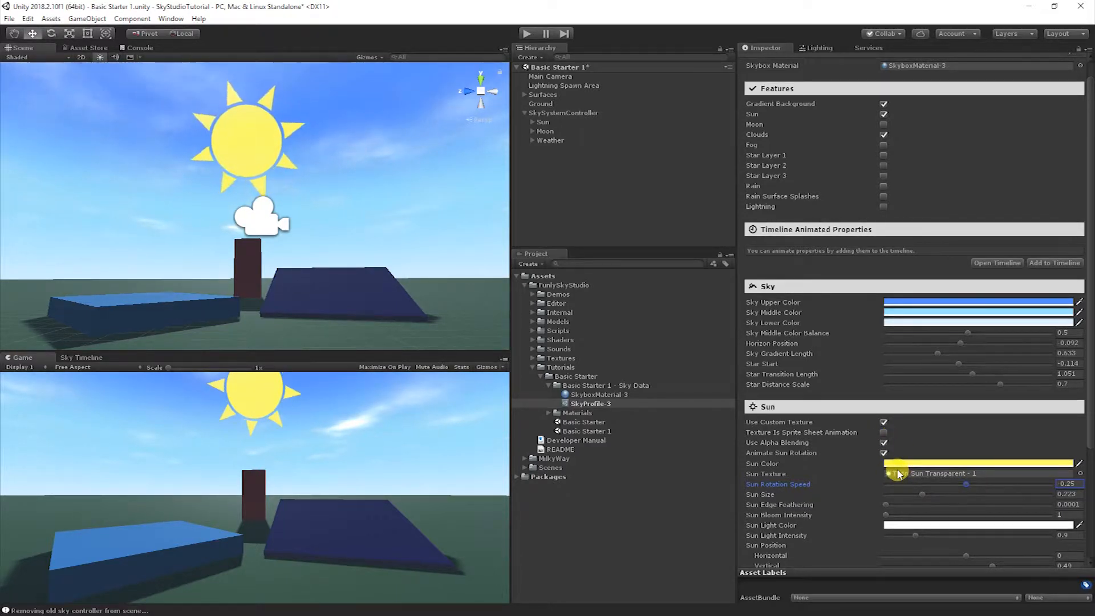
click(1078, 473)
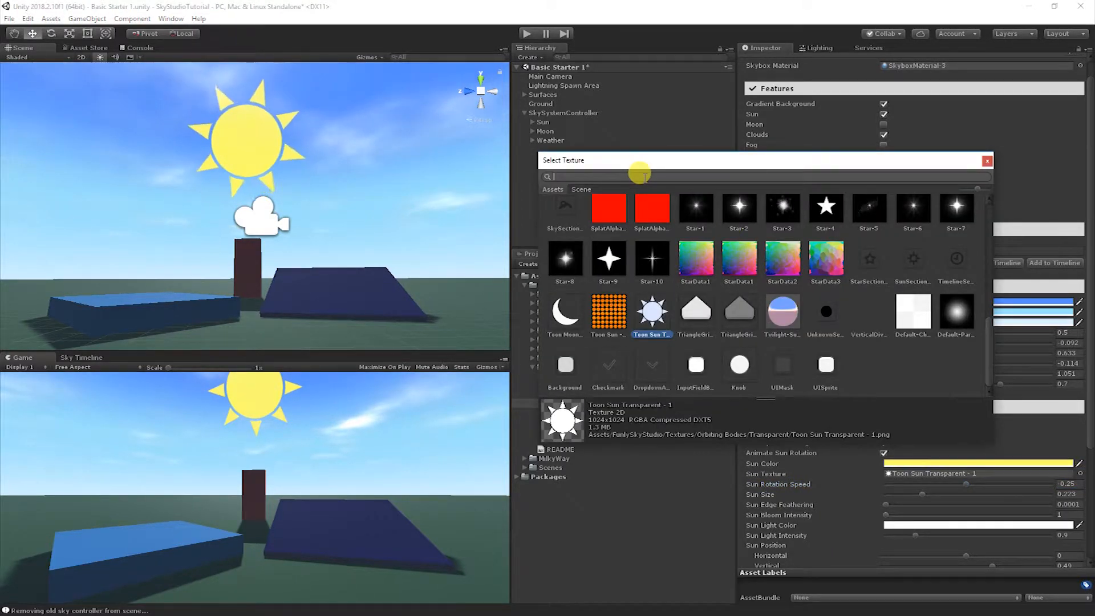
text(sprite)
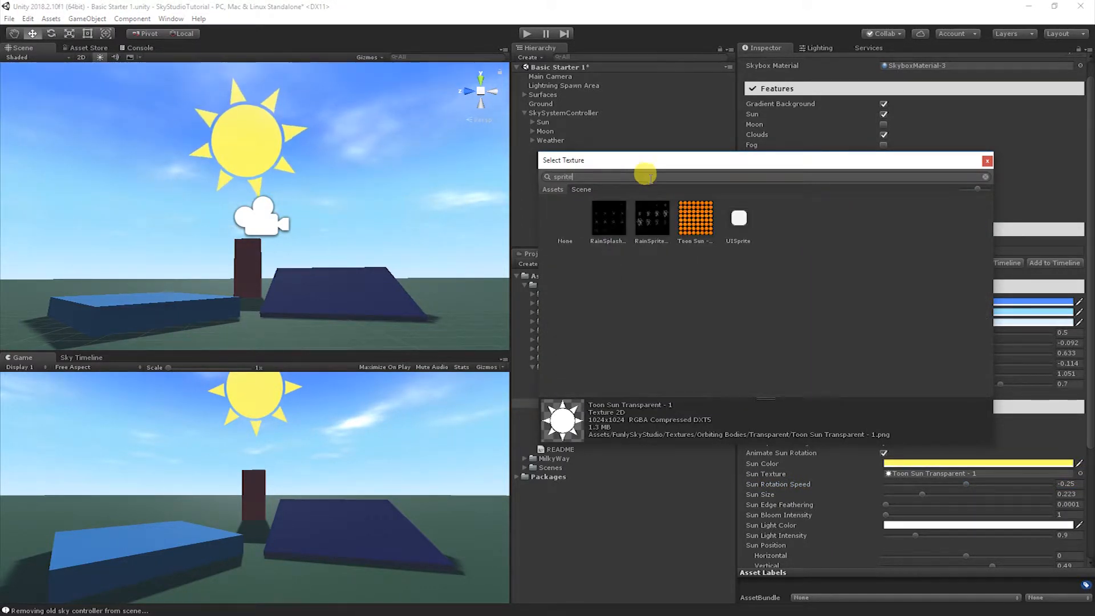
double_click(697, 218)
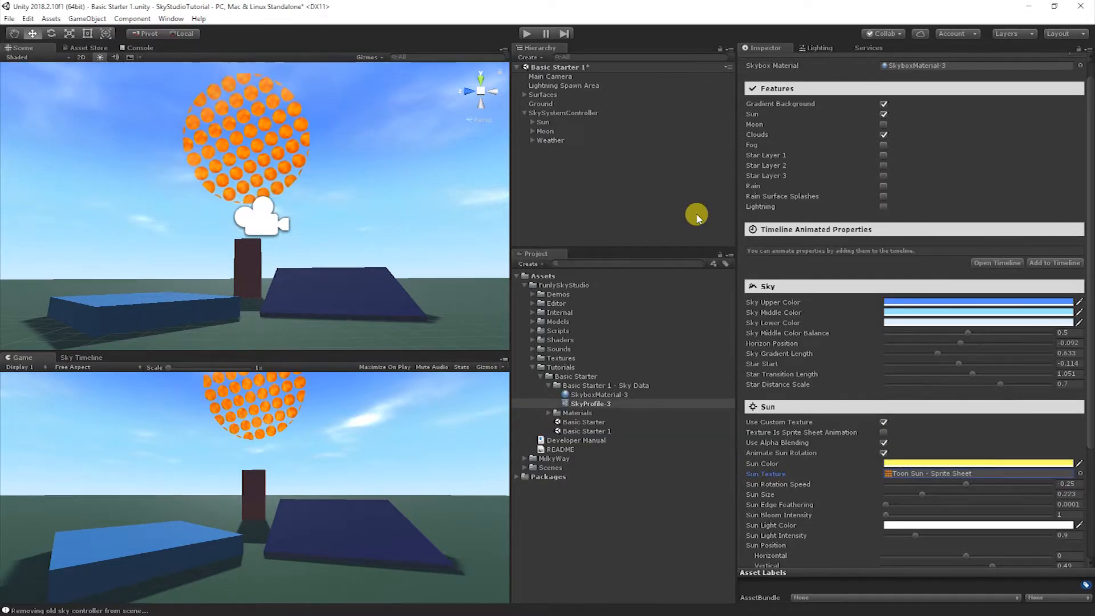
Step: Enable sprite sheet animation for the sun texture with 8 columns, 8 rows, an item count of 64 and an animation speed of 30
click(882, 432)
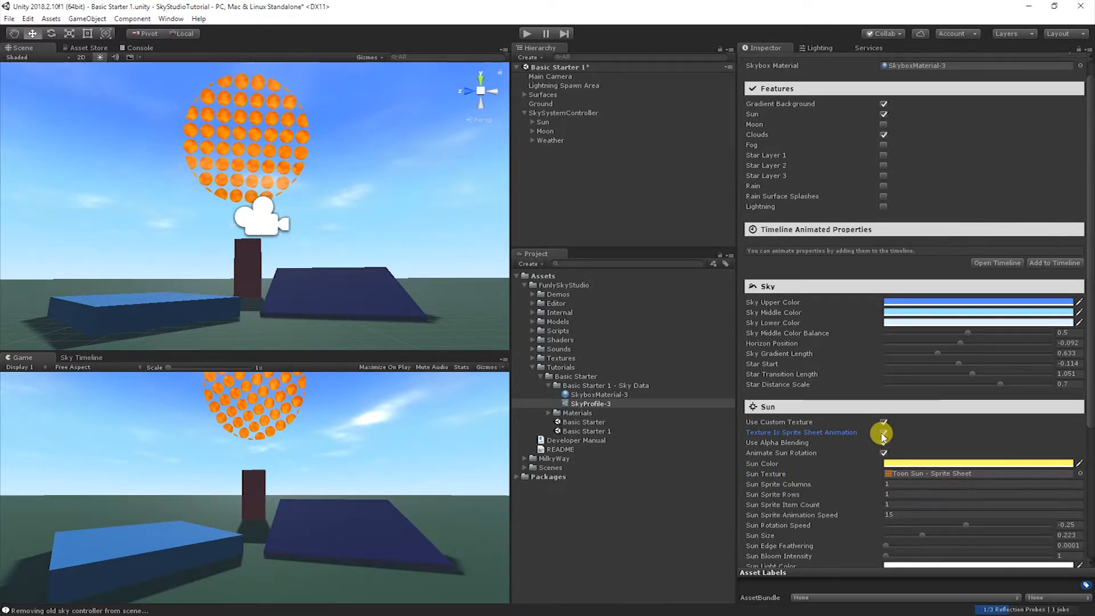
click(888, 483)
text(8)
click(890, 494)
text(8)
click(899, 505)
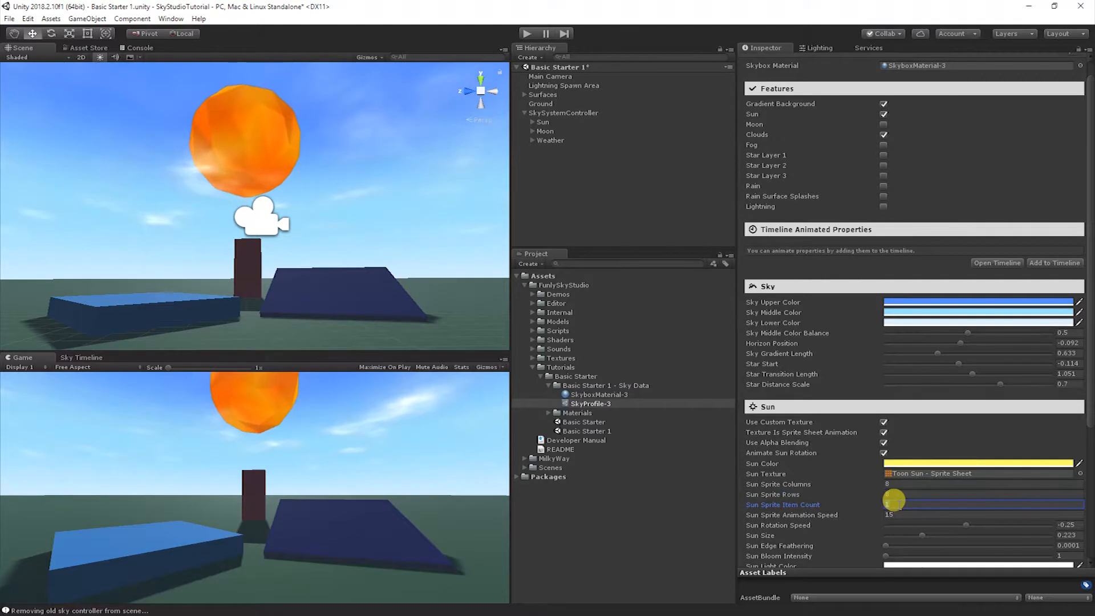
text(64)
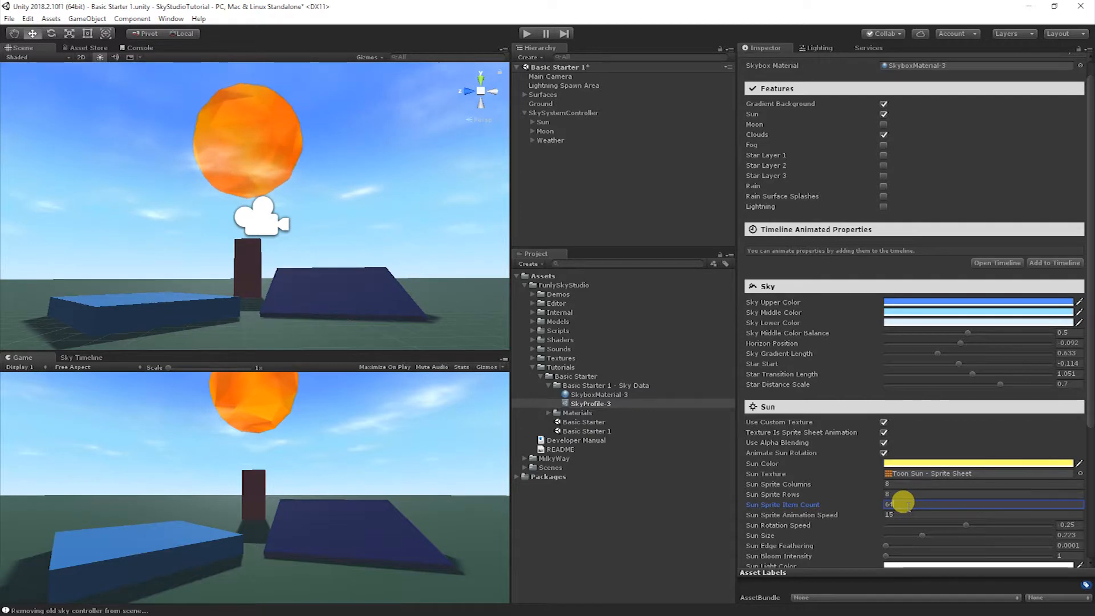
click(906, 513)
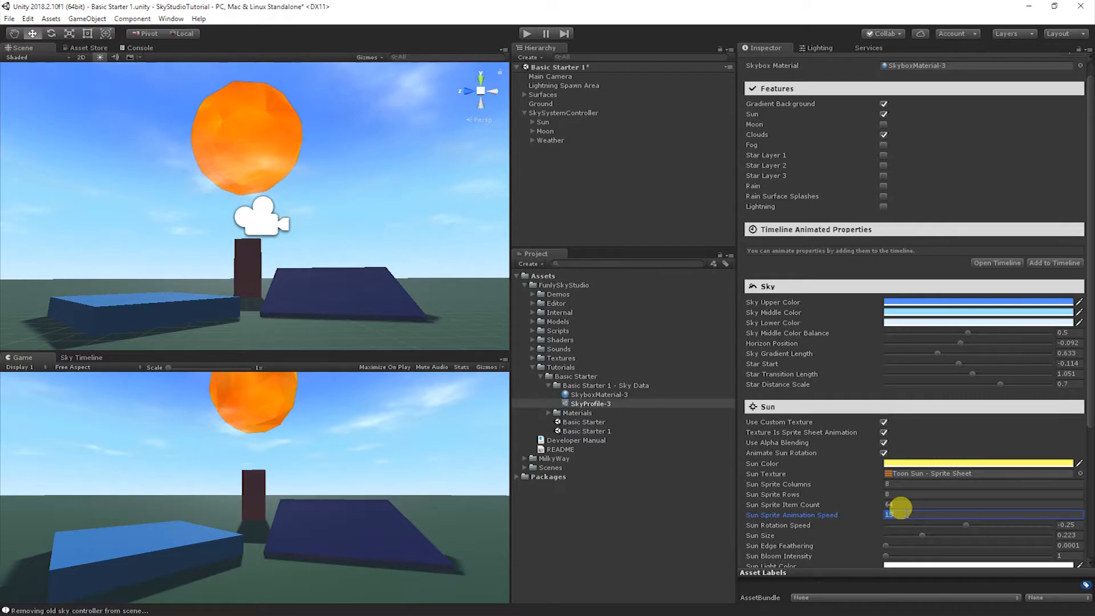
text(30)
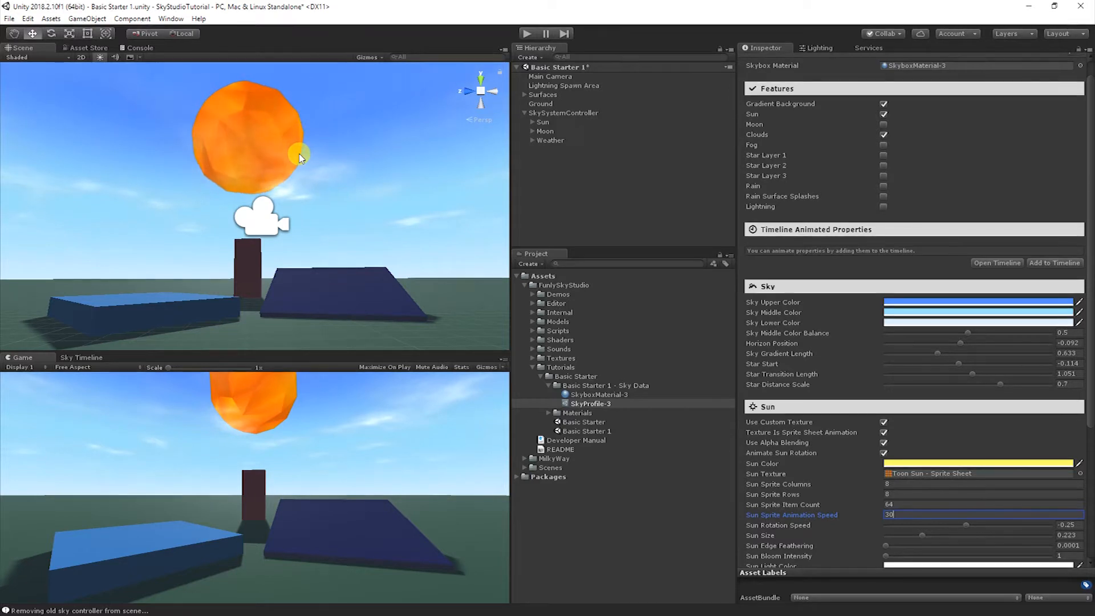
Step: Change the Sun Light Color to dark red (A6001F)
scroll(885, 518, down, 4)
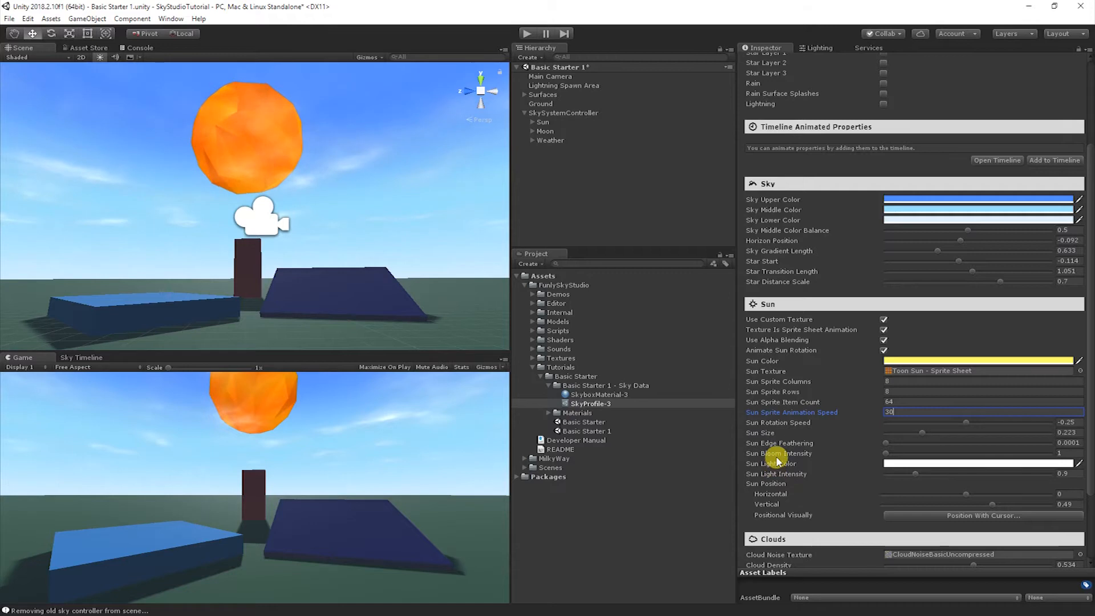
click(796, 464)
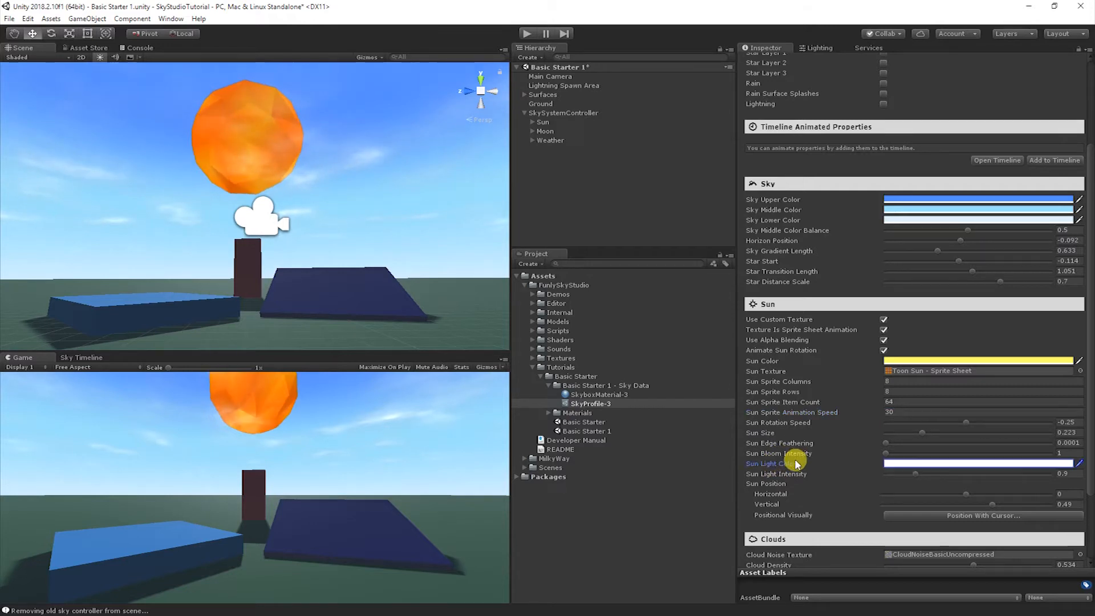
click(940, 463)
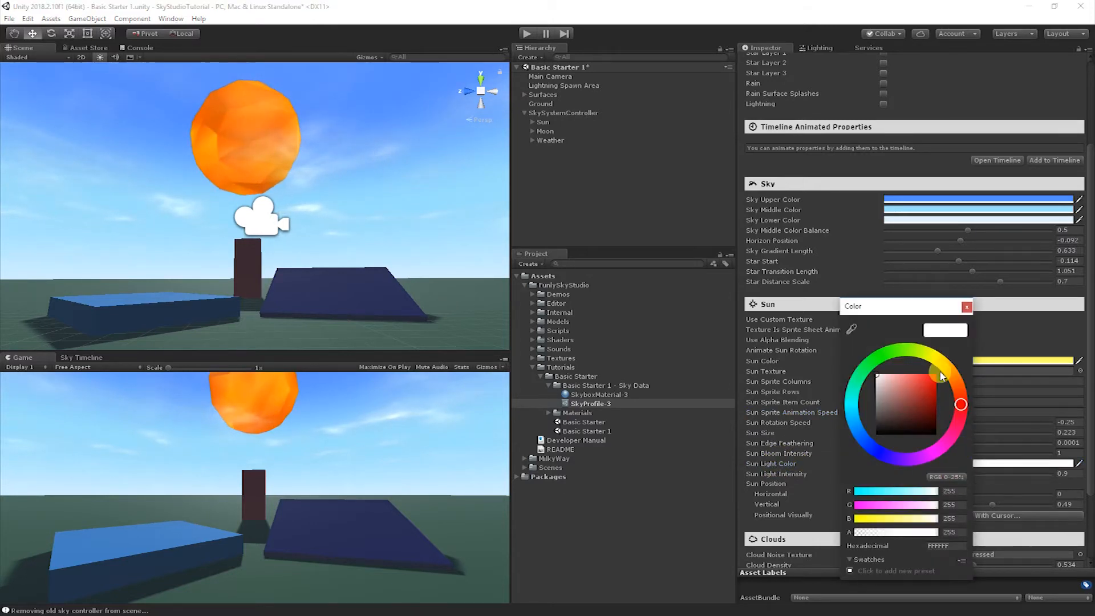
mouse_move(956, 383)
mouse_down()
mouse_move(939, 363)
mouse_move(925, 393)
mouse_move(945, 401)
mouse_up()
click(909, 390)
drag(941, 361, 964, 419)
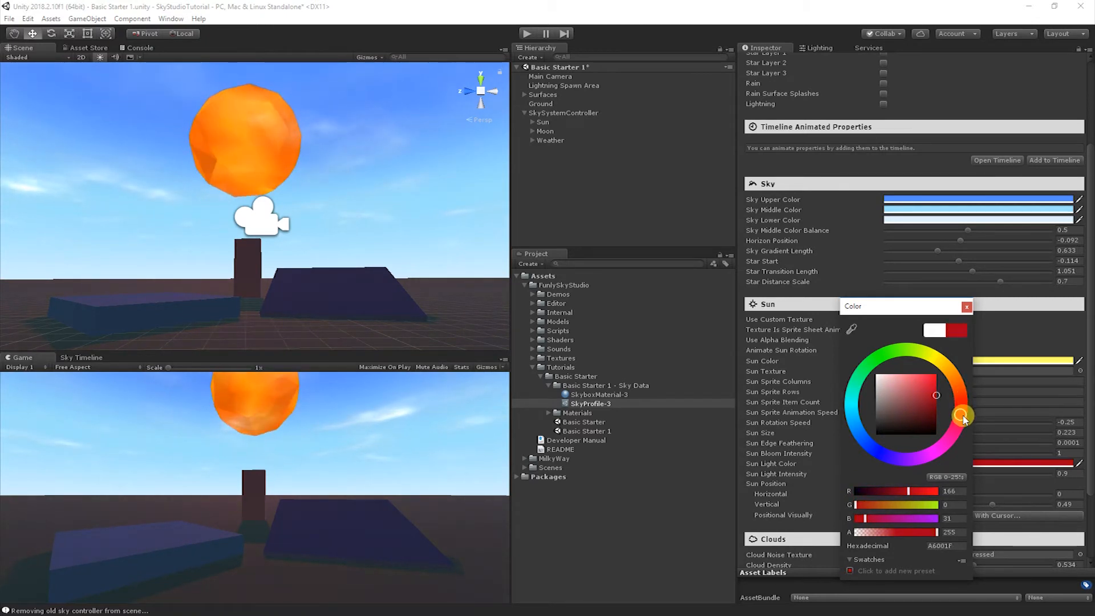
click(966, 307)
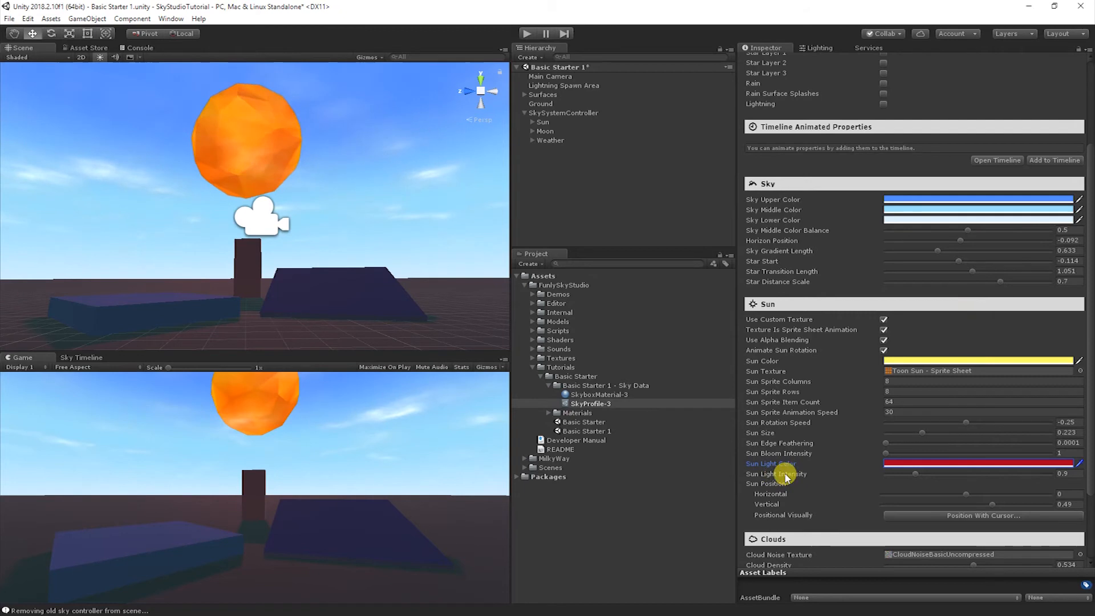
Step: Raise the Sun Light Intensity to 1.71 and set the Sun Light Color to pale pink (FFC9D3)
click(911, 475)
drag(911, 475, 947, 474)
click(942, 463)
click(893, 383)
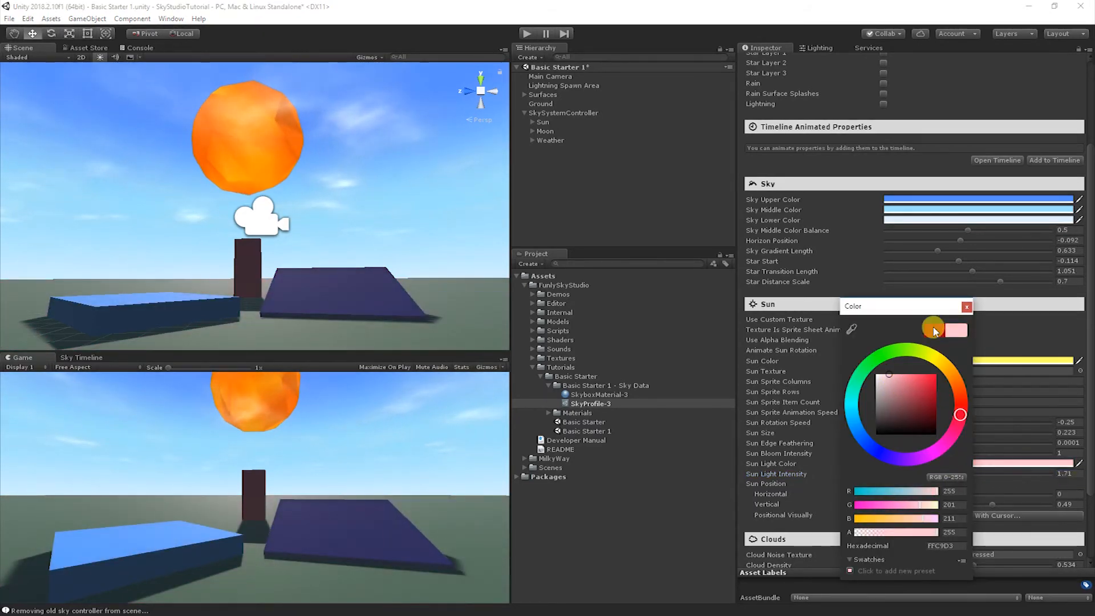
click(965, 307)
Step: Enable the Moon feature in the sky profile and look over its Moon settings
scroll(798, 402, down, 3)
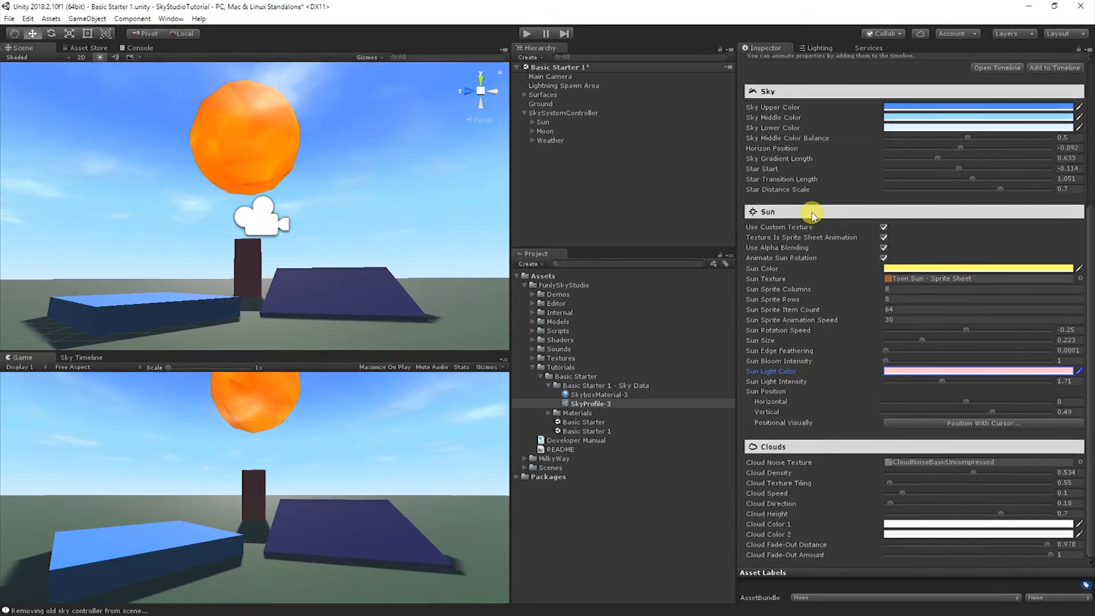
scroll(838, 373, up, 7)
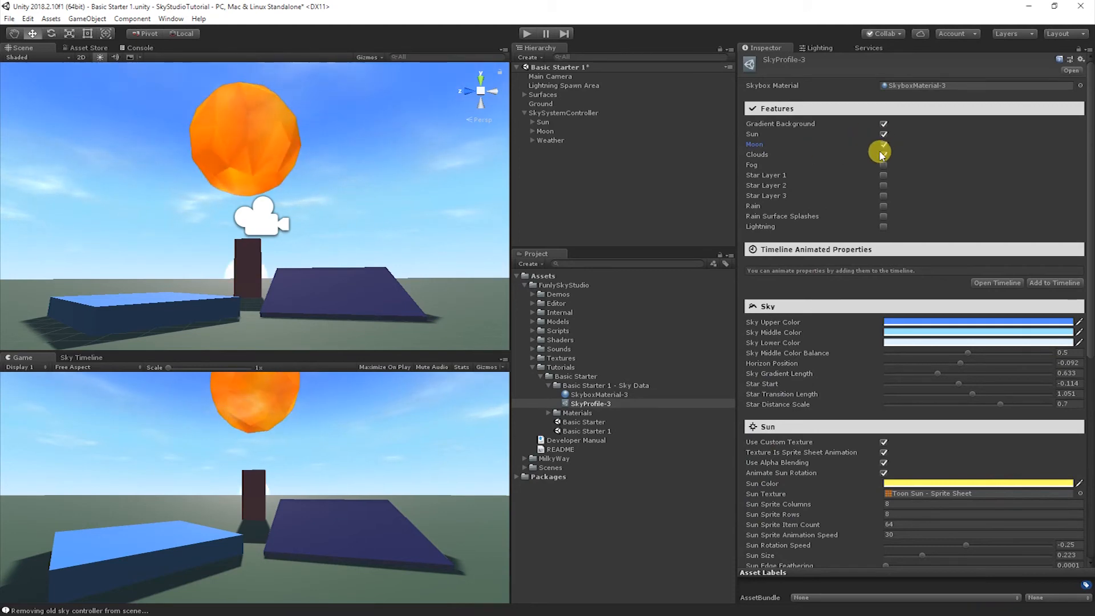
scroll(789, 368, down, 4)
scroll(788, 393, down, 2)
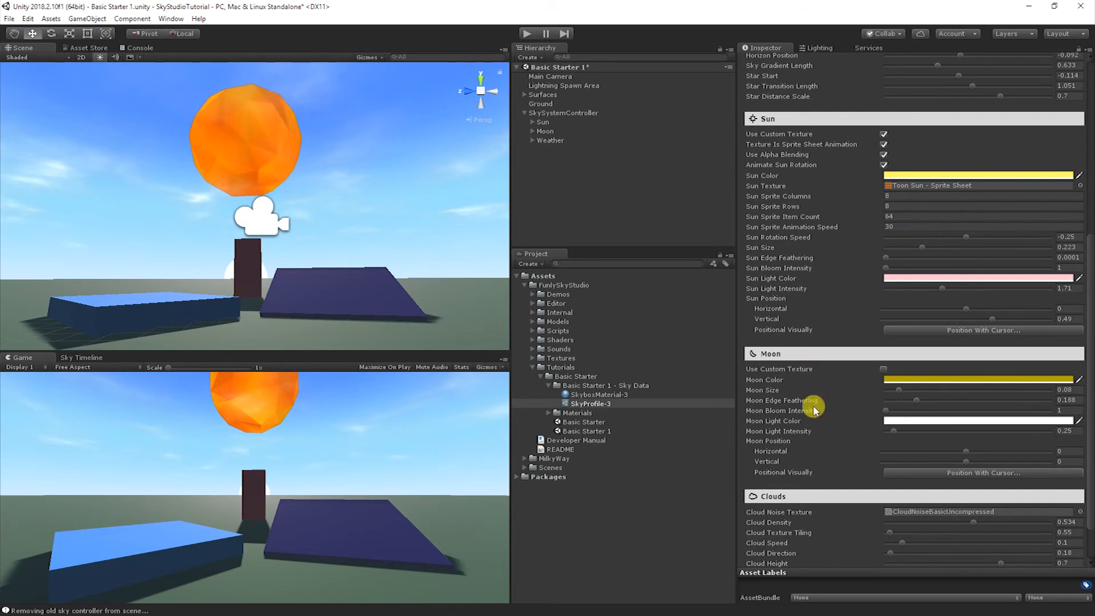
scroll(823, 436, up, 3)
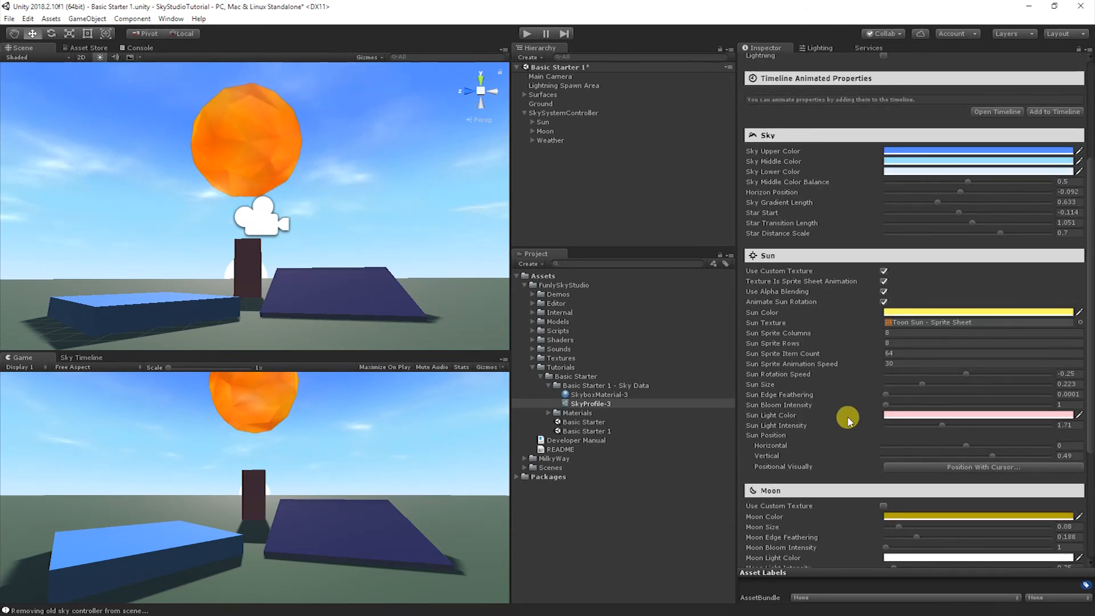